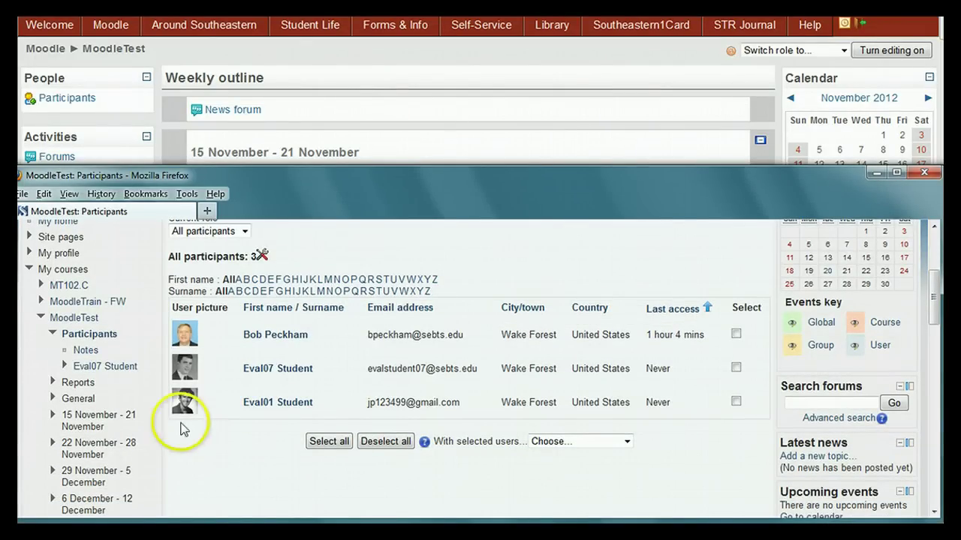
# - Collapse the My courses branch in the Navigation block of the Participants page and review the Settings block and participants list
pyautogui.click(28, 269)
pyautogui.scroll(-5, 96, 330)
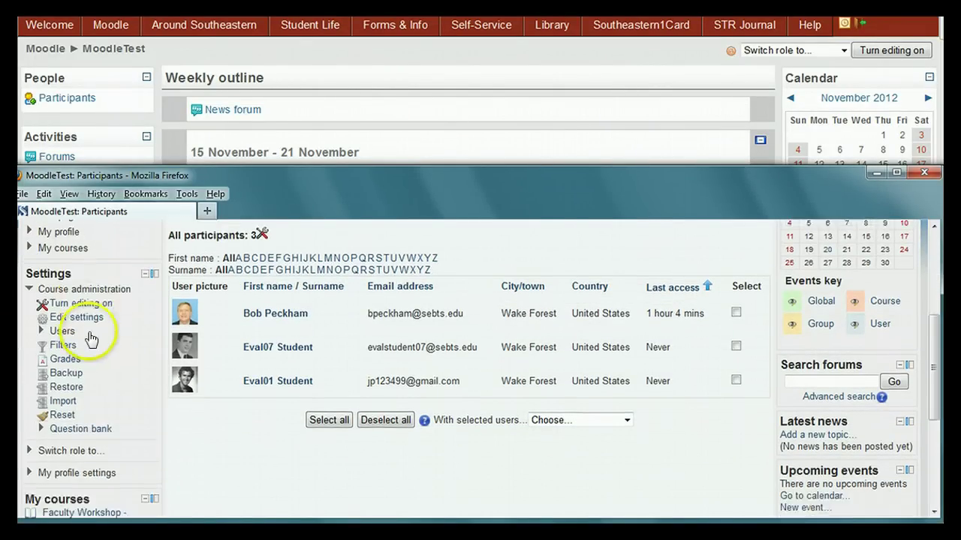
pyautogui.scroll(10, 96, 349)
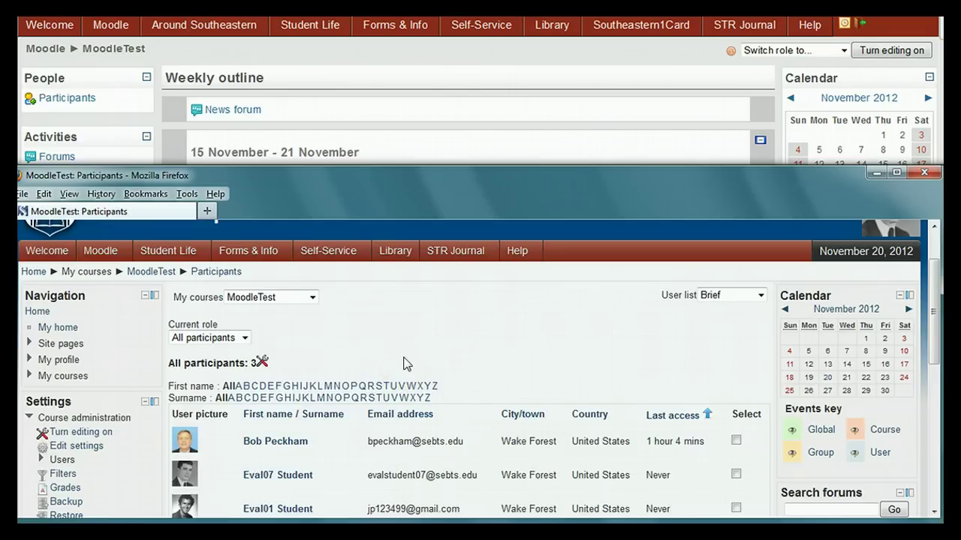
pyautogui.scroll(-2, 403, 364)
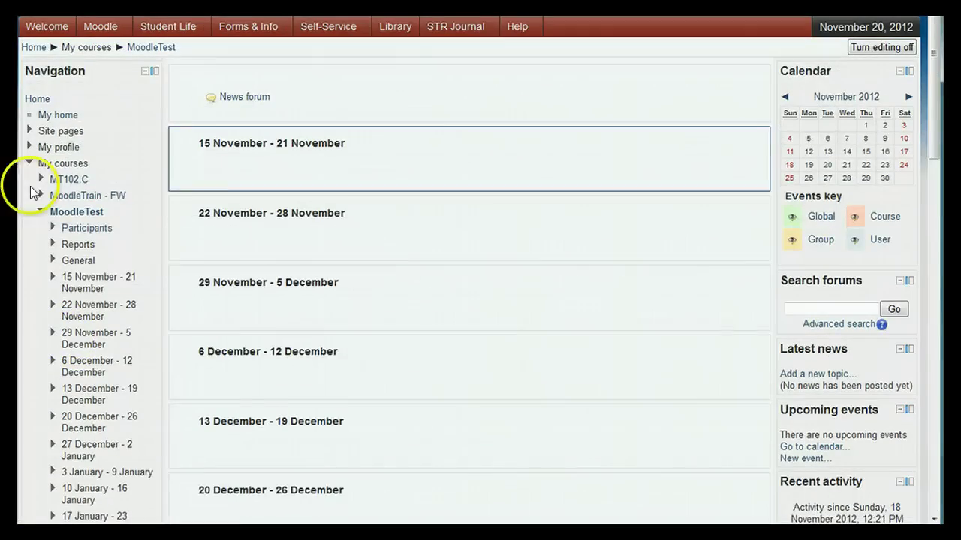
# - Collapse My courses in the MoodleTest course's Navigation block and move the Activities block above Navigation
pyautogui.click(30, 162)
pyautogui.scroll(-6, 45, 285)
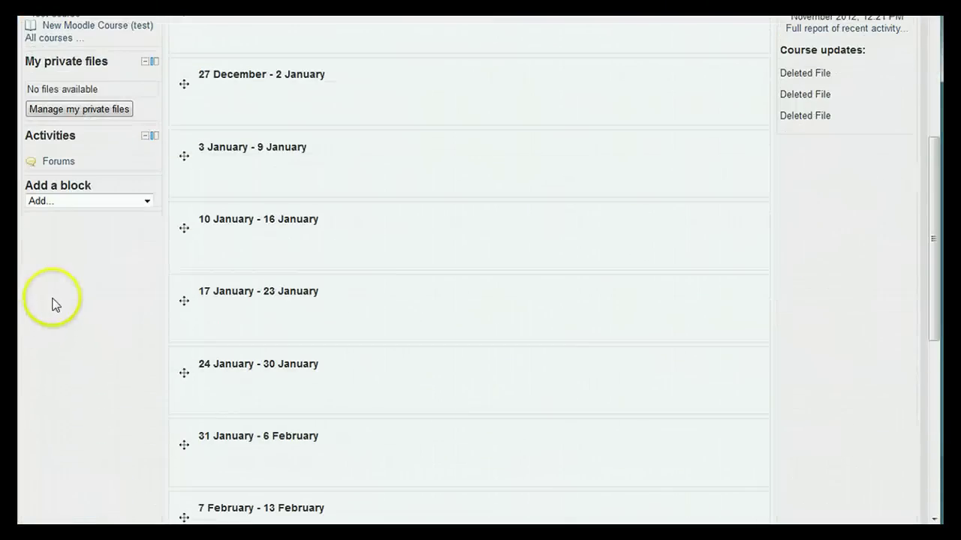
pyautogui.moveTo(65, 133)
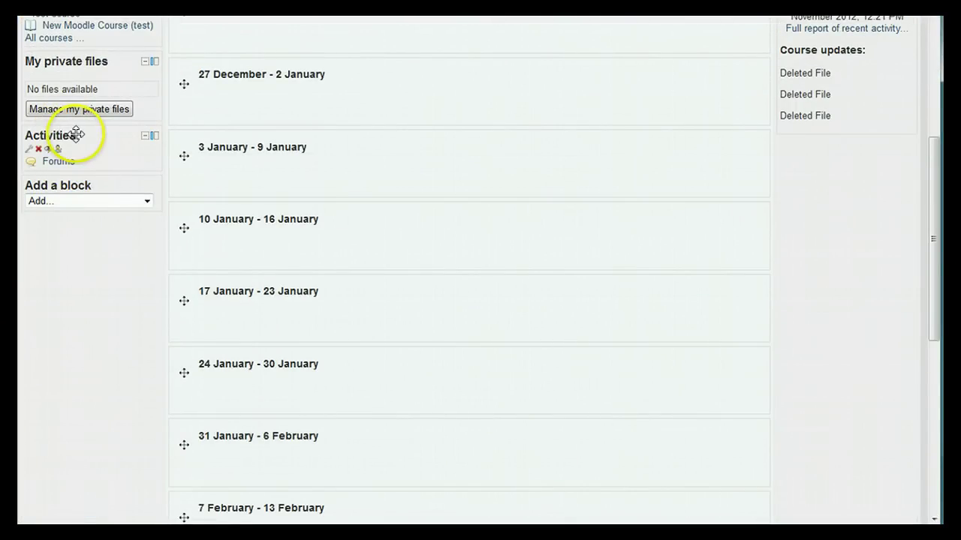
pyautogui.moveTo(75, 132); pyautogui.dragTo(84, 18)
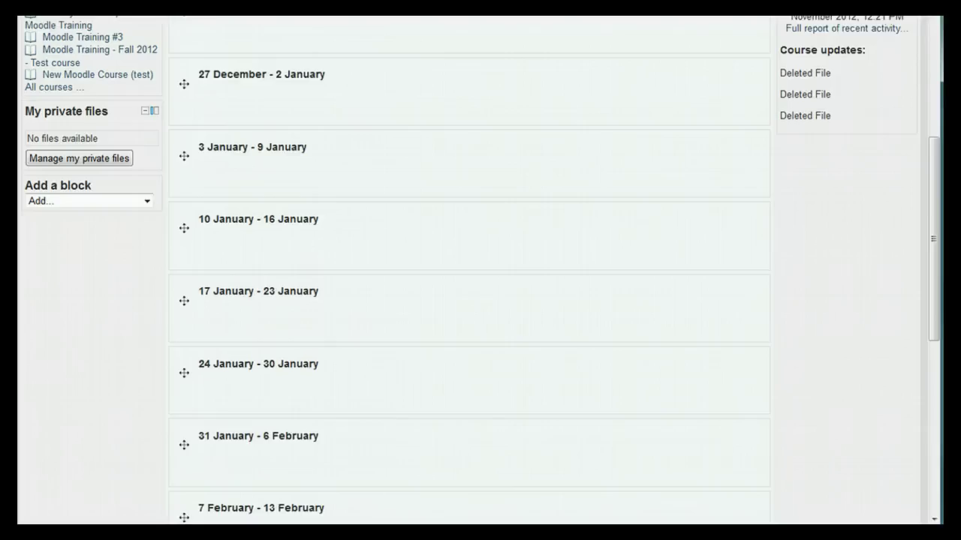
pyautogui.scroll(1, 469, 270)
pyautogui.scroll(8, 469, 270)
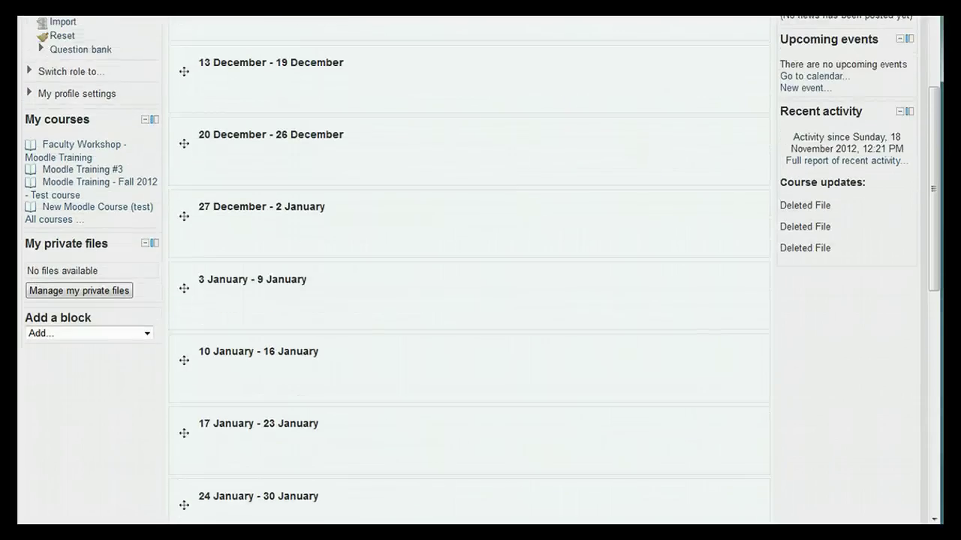
pyautogui.moveTo(77, 43); pyautogui.dragTo(77, 28)
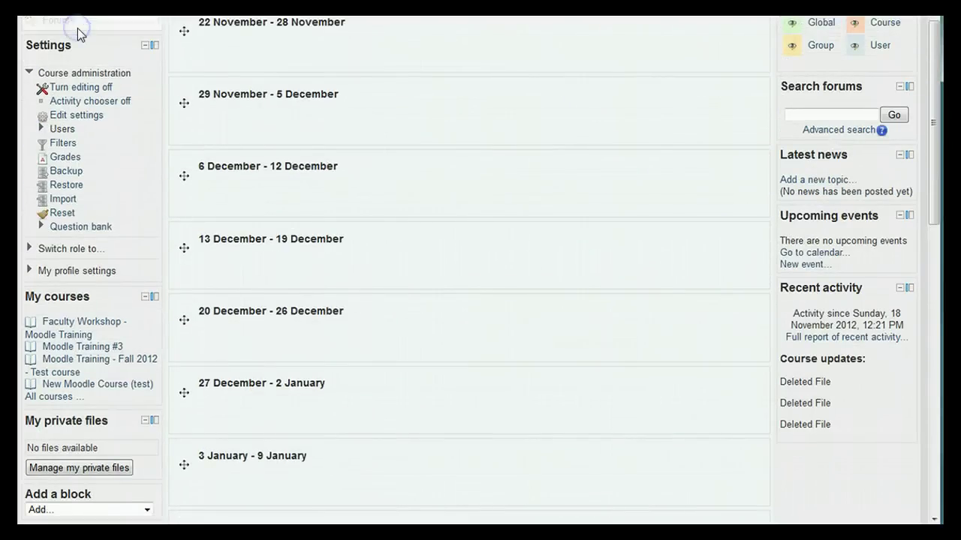
pyautogui.scroll(5, 144, 168)
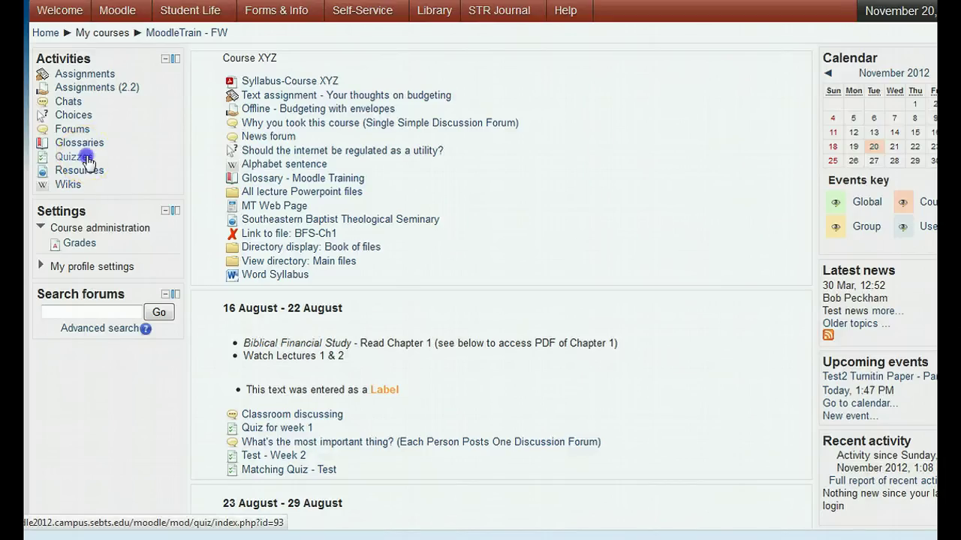
# - Open the Quizzes listing from the Activities block of the MoodleTrain - FW course
pyautogui.click(75, 157)
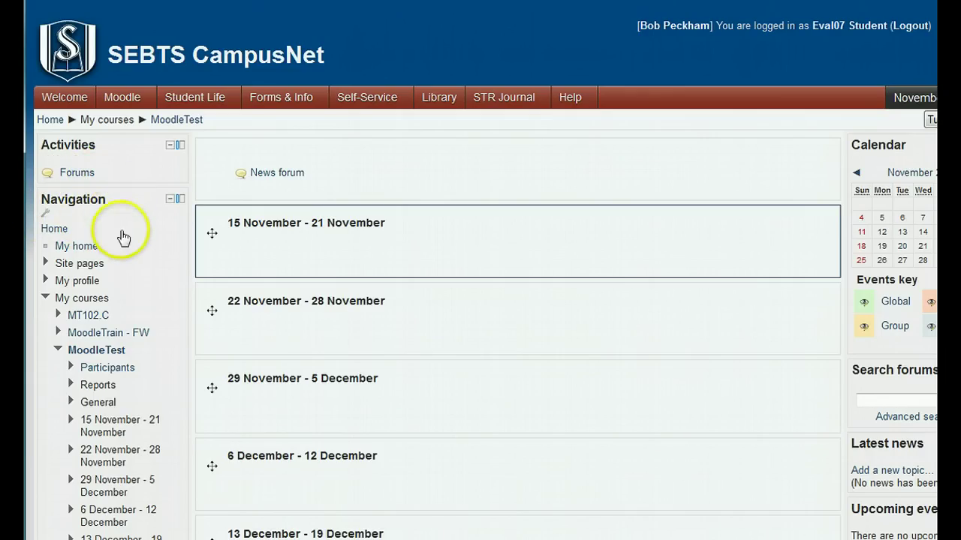
# - Look through the expanded Navigation block of the MoodleTest course and dock the block
pyautogui.scroll(-5, 122, 235)
pyautogui.scroll(-4, 125, 247)
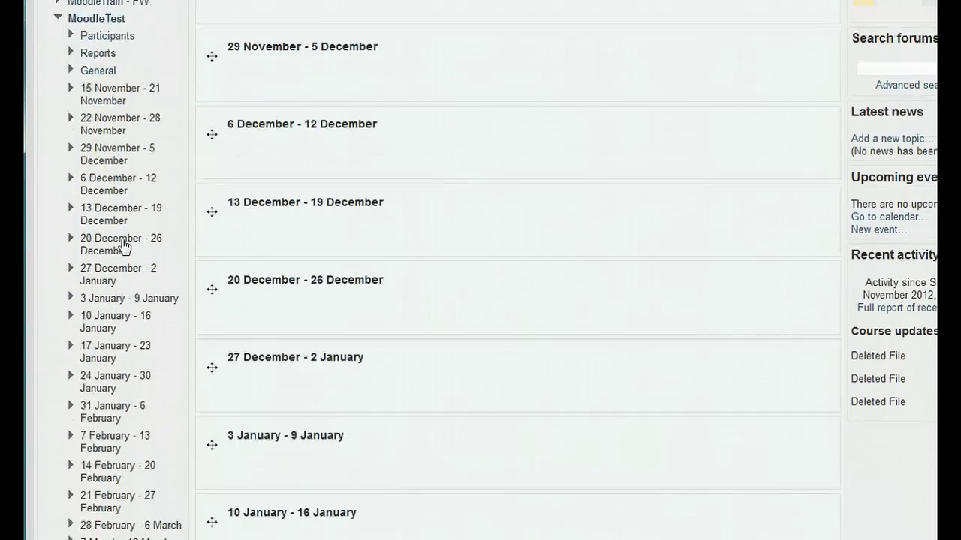
pyautogui.scroll(-5, 125, 246)
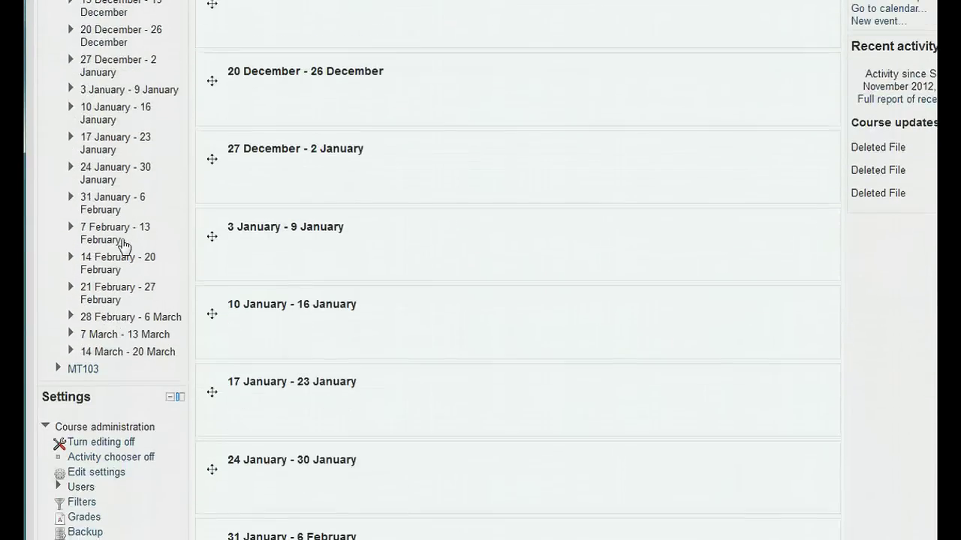
pyautogui.scroll(7, 123, 246)
pyautogui.scroll(7, 125, 245)
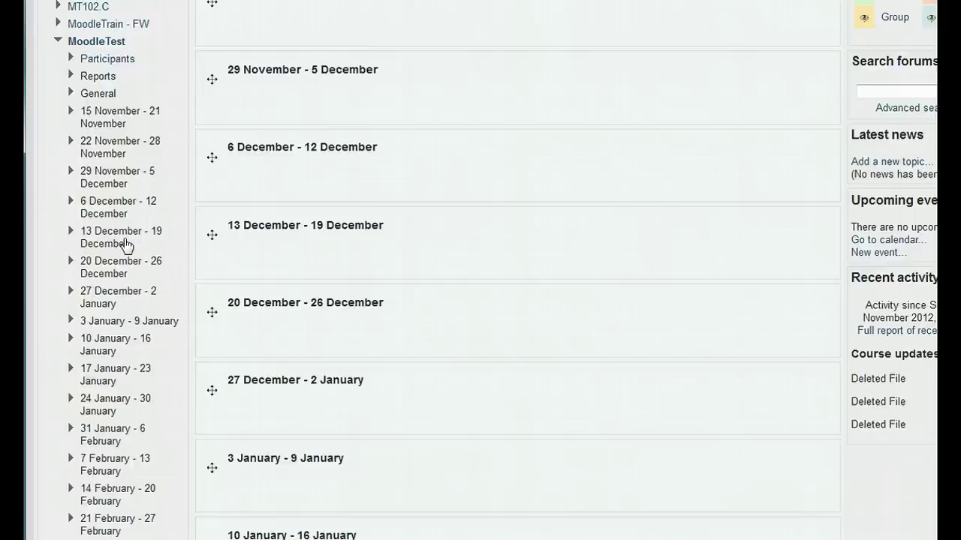
pyautogui.scroll(-2, 125, 240)
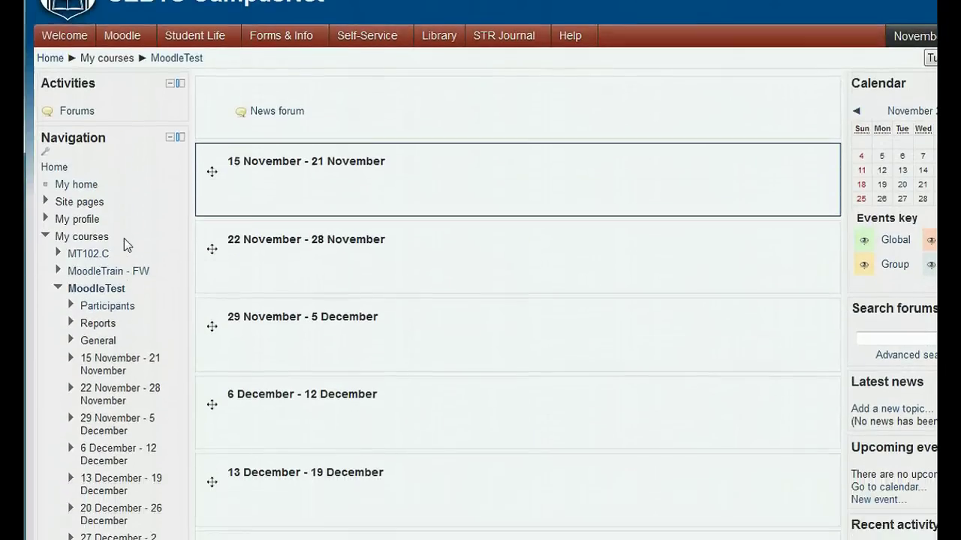
pyautogui.scroll(2, 127, 236)
pyautogui.click(174, 201)
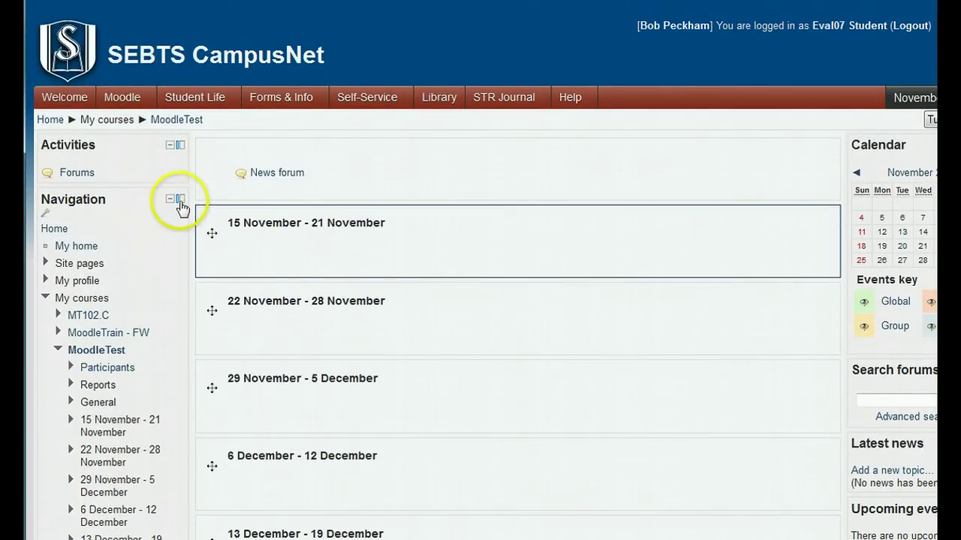
pyautogui.click(180, 199)
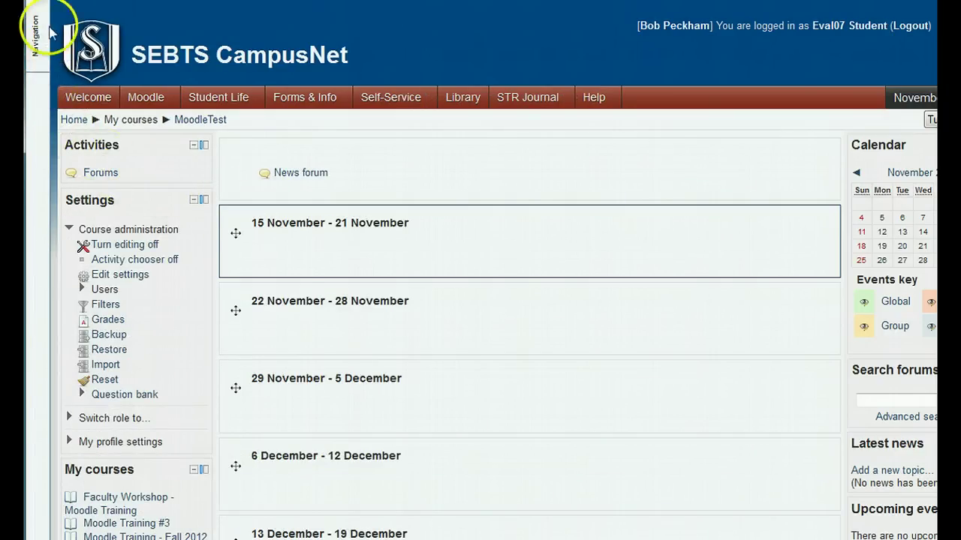
# - View the docked Navigation block's contents, collapsing and re-expanding its My courses branch
pyautogui.click(40, 103)
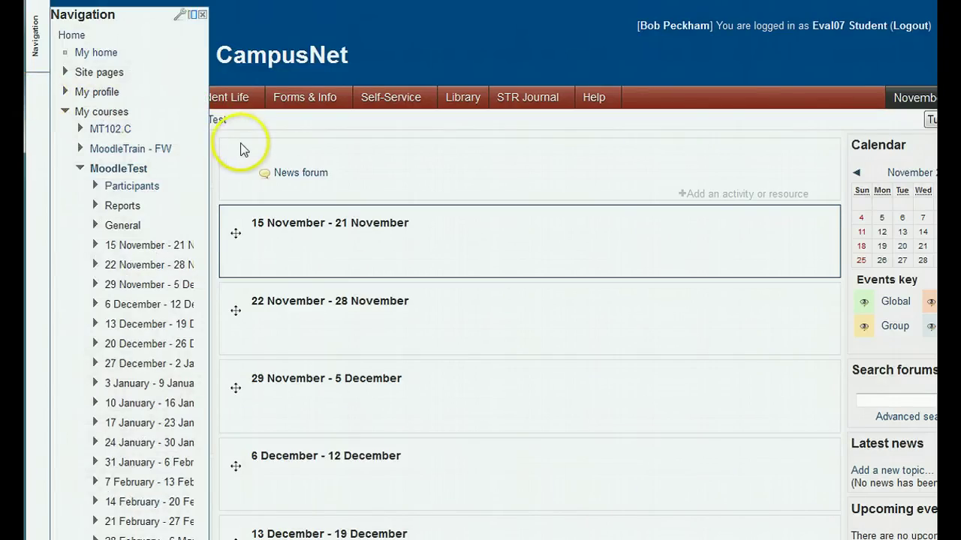
pyautogui.click(34, 43)
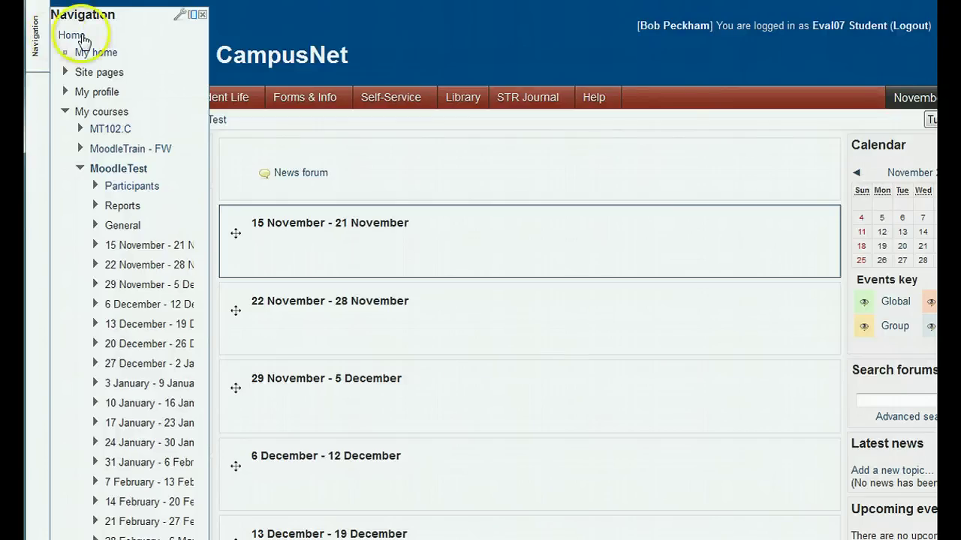
pyautogui.scroll(-3, 135, 259)
pyautogui.scroll(3, 135, 259)
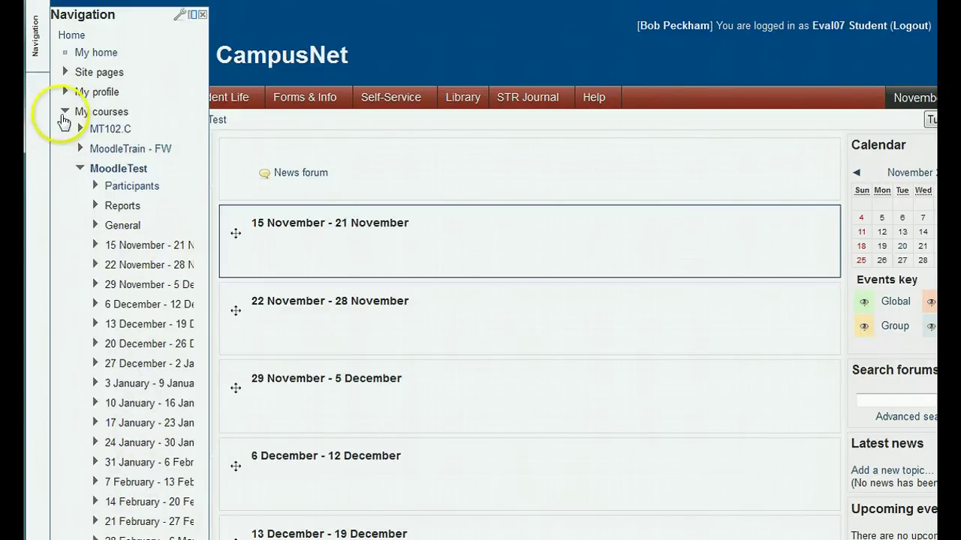
pyautogui.click(64, 111)
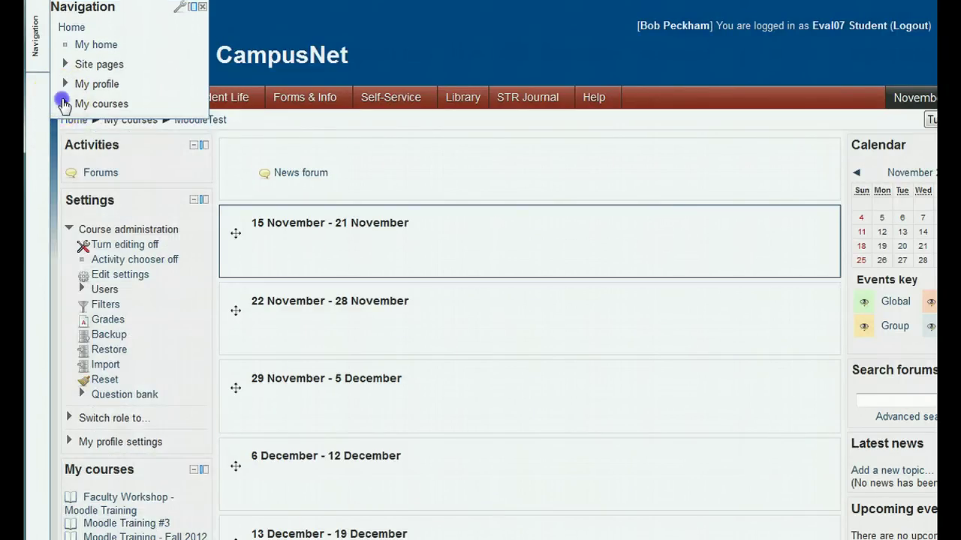
pyautogui.click(63, 104)
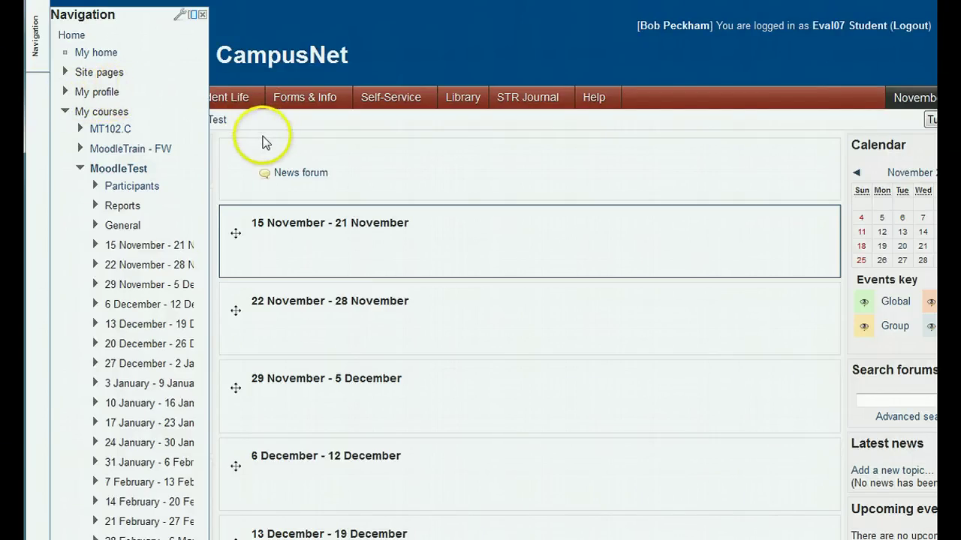
# - Examine the MoodleTest course page and compare its editing layout with the same course in the older Moodle version
pyautogui.scroll(-6, 180, 281)
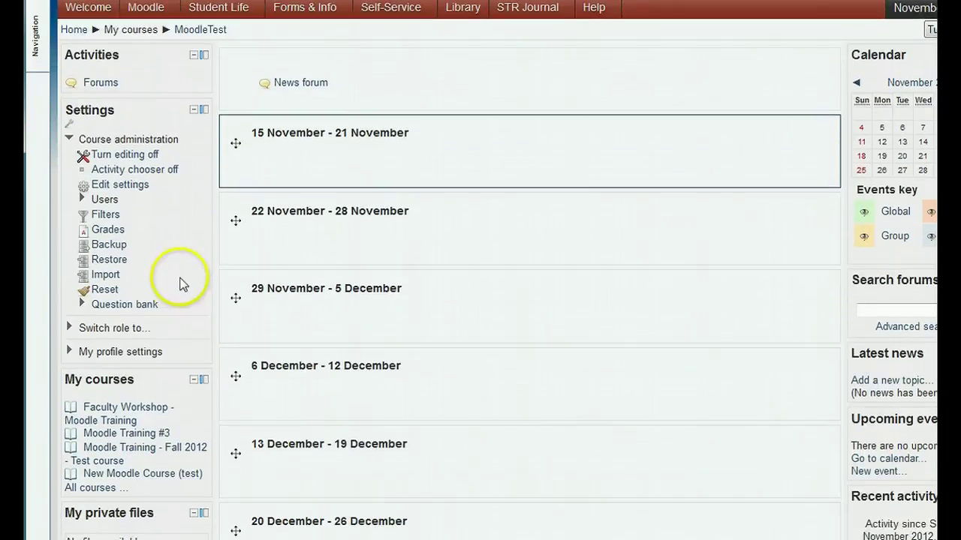
pyautogui.scroll(6, 180, 284)
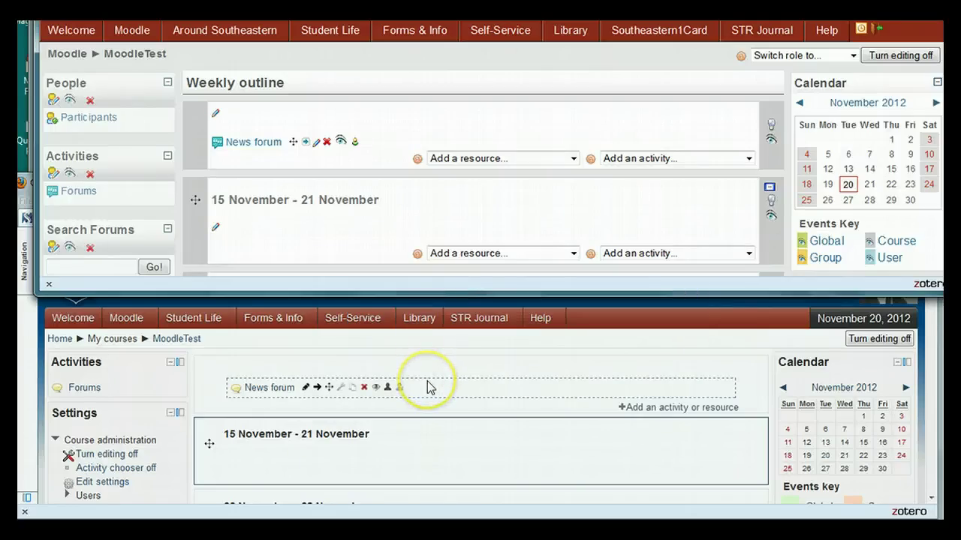
pyautogui.scroll(-2, 204, 379)
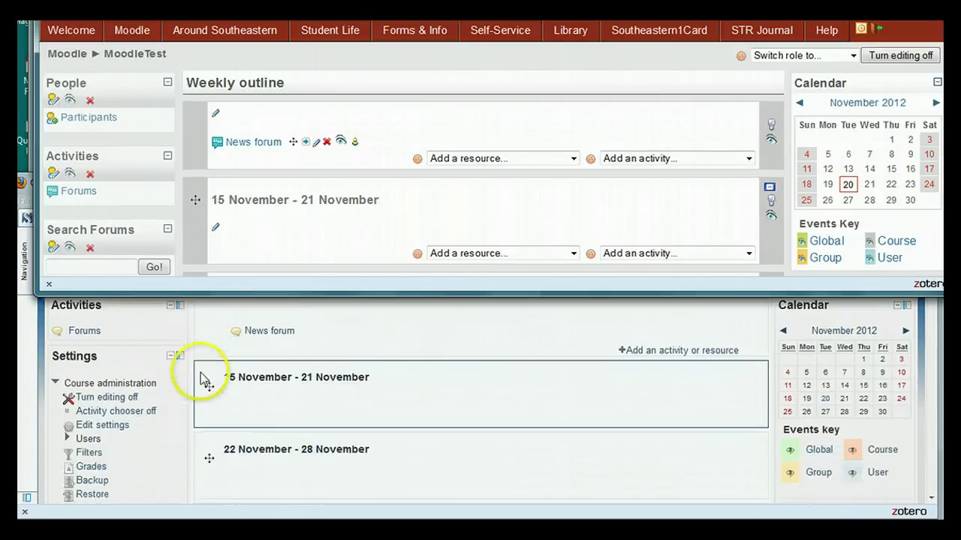
pyautogui.scroll(-10, 201, 379)
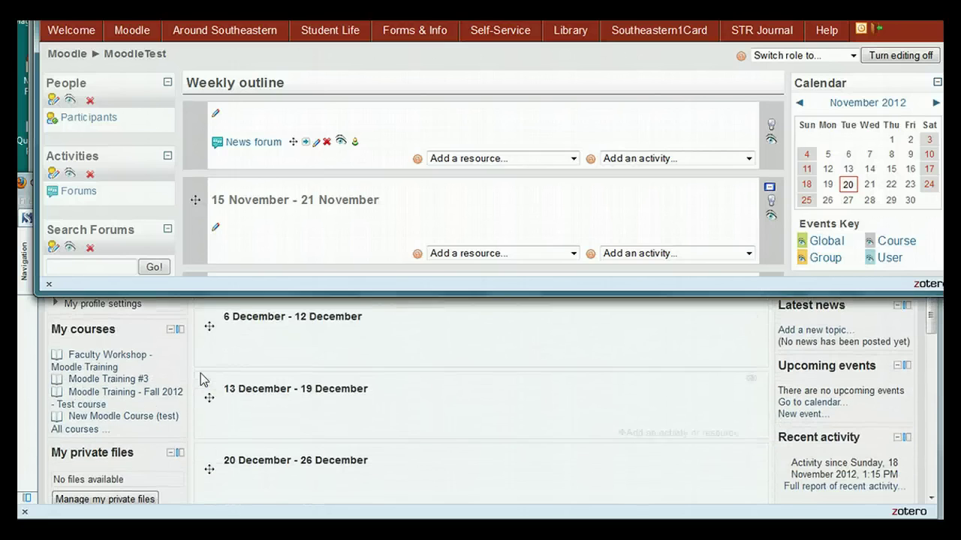
pyautogui.scroll(-5, 485, 184)
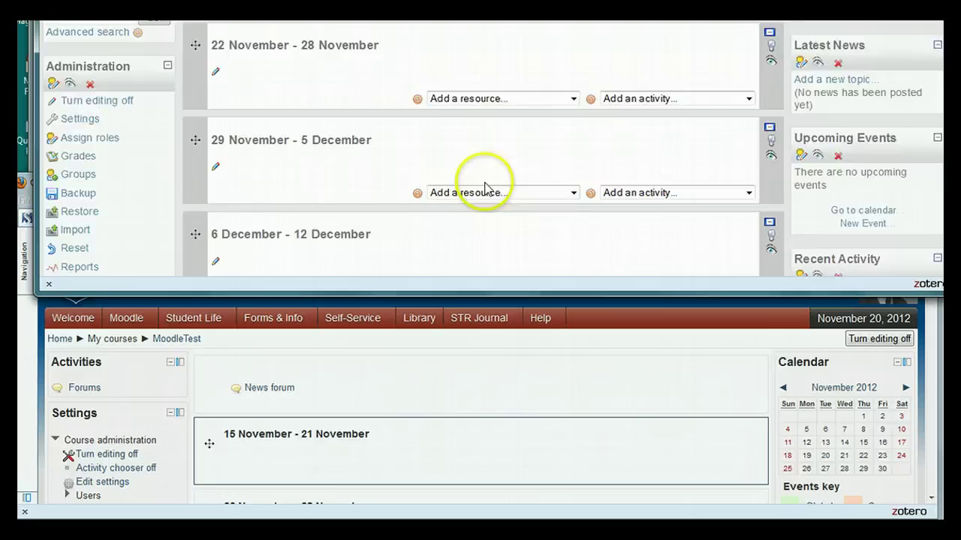
pyautogui.scroll(5, 485, 188)
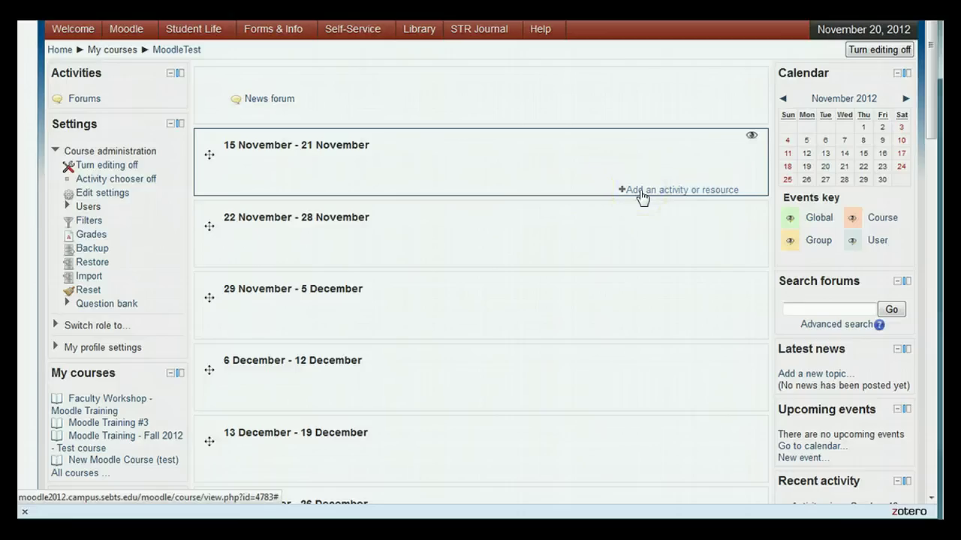
# - Open the activity and resource chooser for the 15 November - 21 November week and reposition it into full view
pyautogui.click(644, 268)
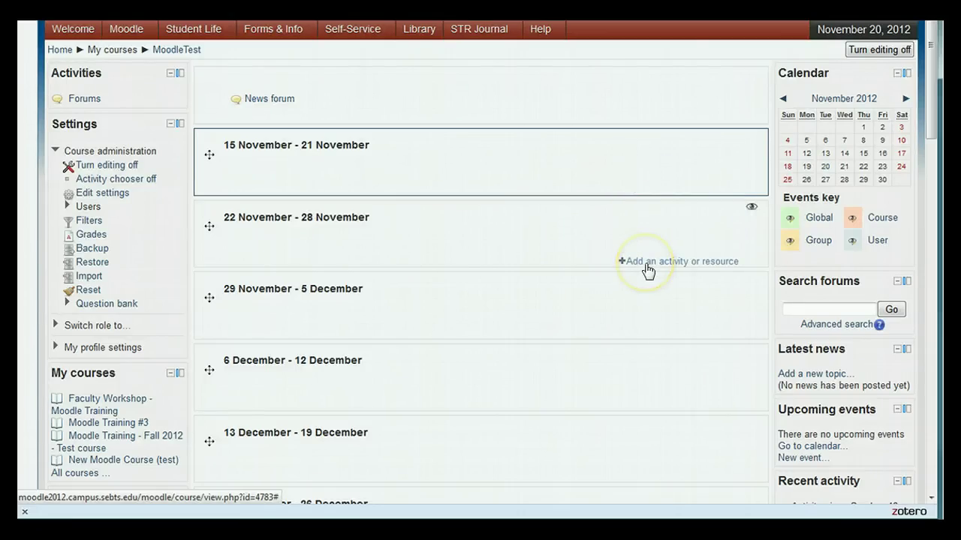
pyautogui.click(644, 186)
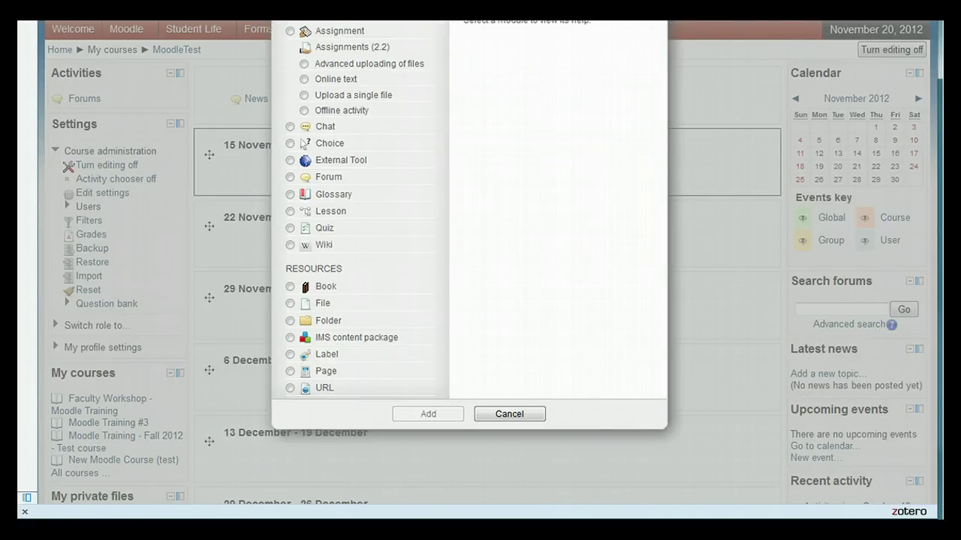
pyautogui.click(413, 57)
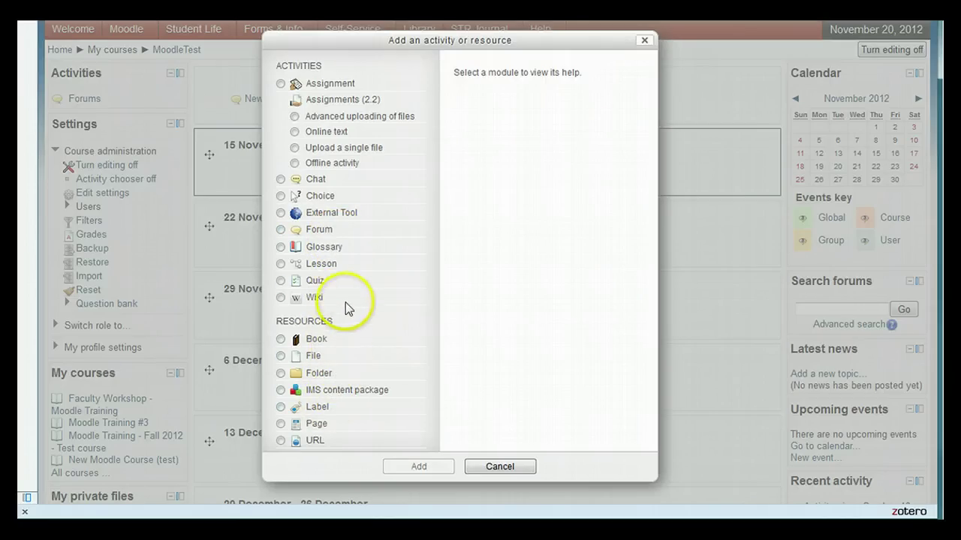
# - Select the Assignment activity, read its help description through to the end, and add it to the week
pyautogui.click(280, 84)
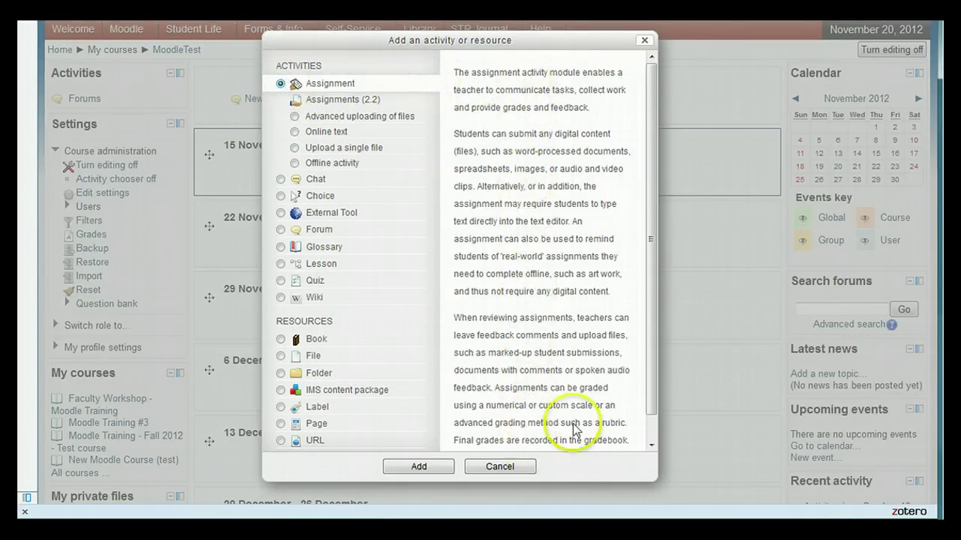
pyautogui.click(650, 396)
pyautogui.moveTo(650, 396); pyautogui.dragTo(650, 428)
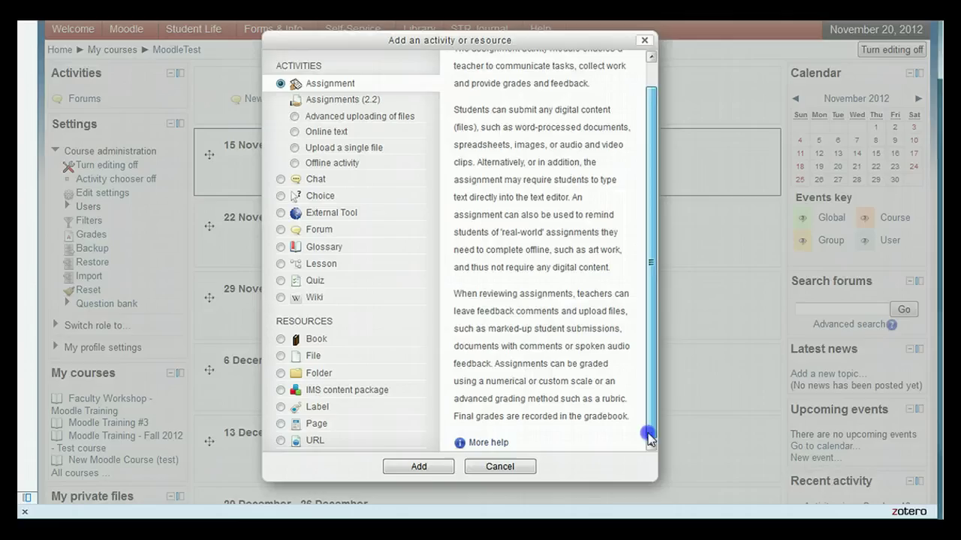
pyautogui.click(420, 467)
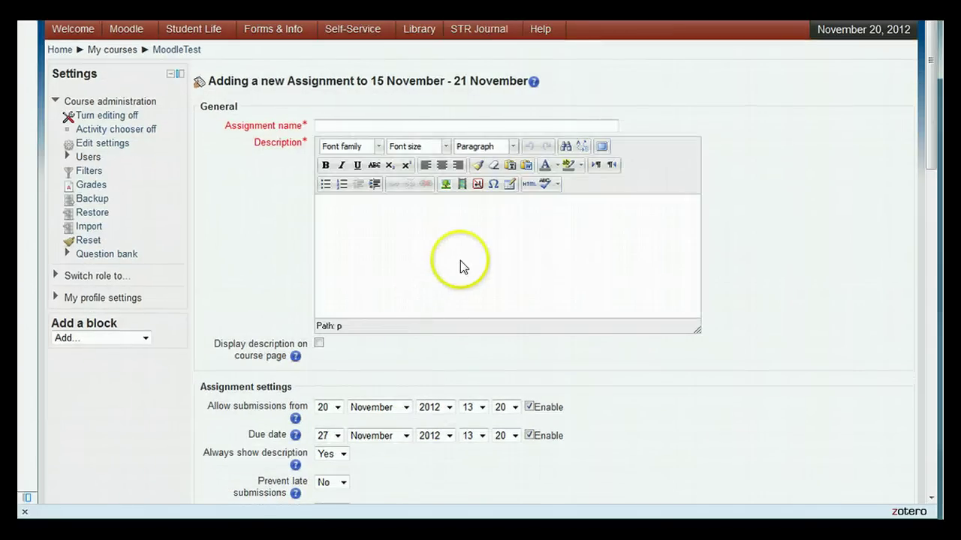
# - Review the new Assignment's form from its name and description fields through the submission, feedback, grade and access restriction settings
pyautogui.click(328, 129)
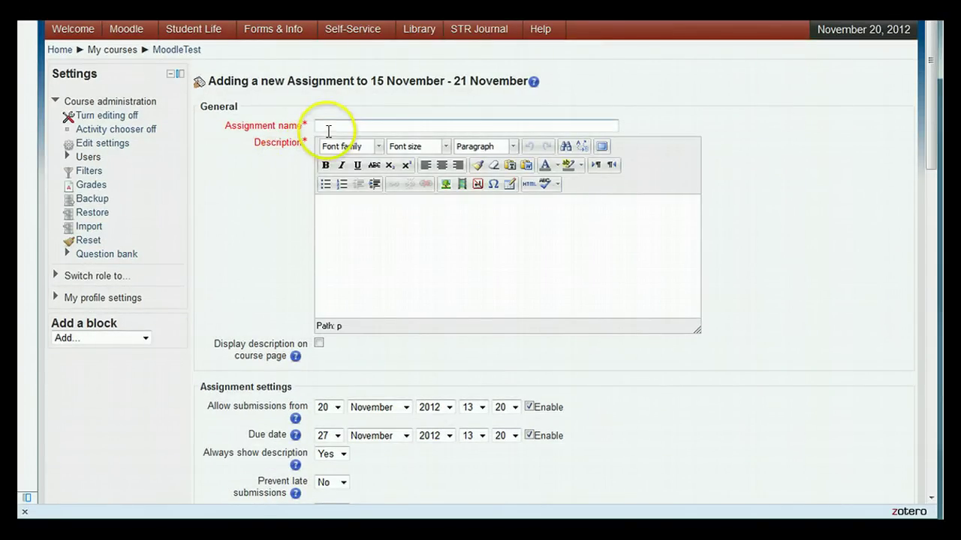
pyautogui.scroll(-3, 300, 311)
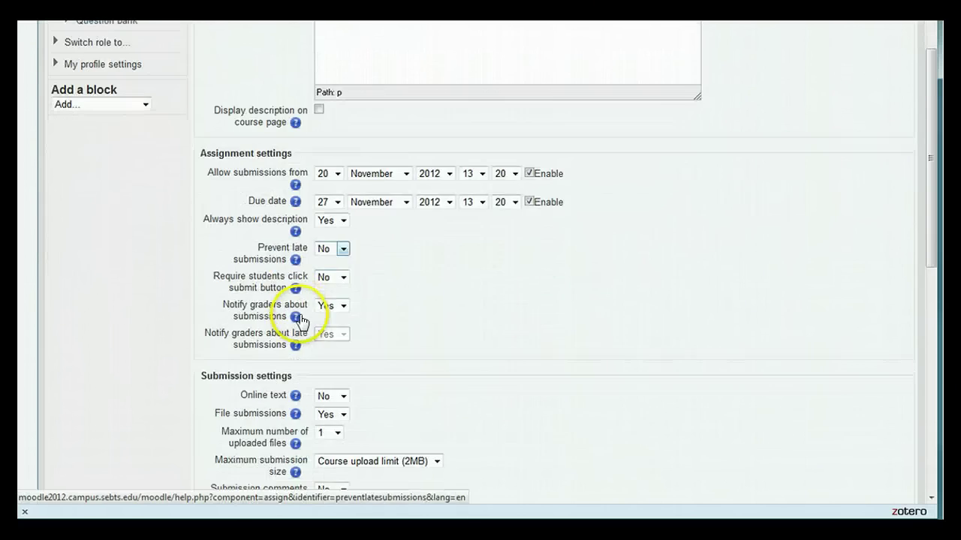
pyautogui.scroll(-6, 299, 319)
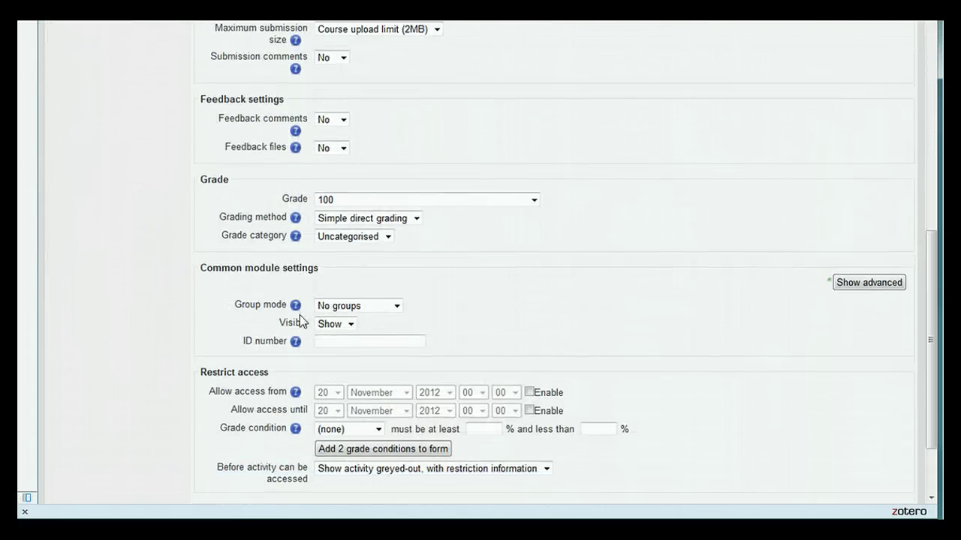
pyautogui.scroll(9, 300, 319)
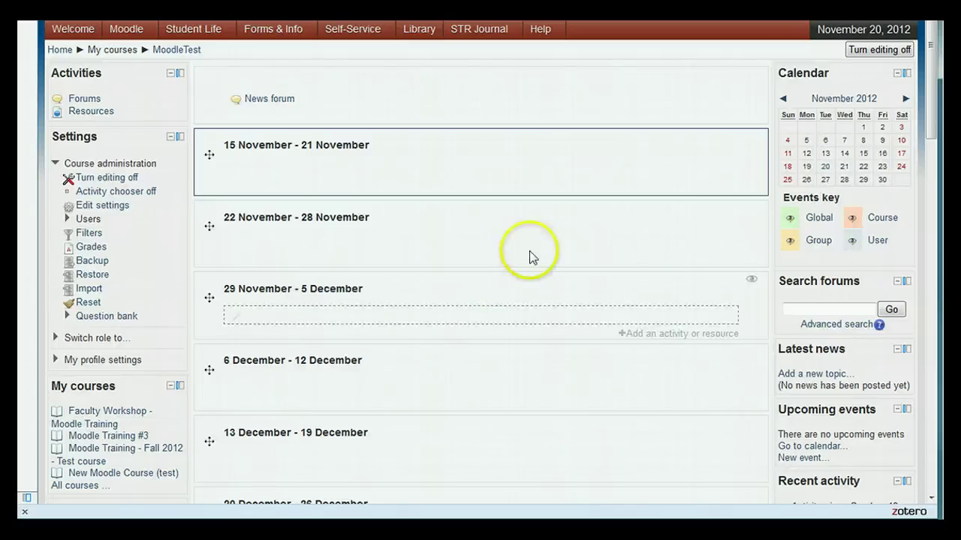
# - Start a new File resource in the 15 November - 21 November week and name it Test
pyautogui.click(683, 191)
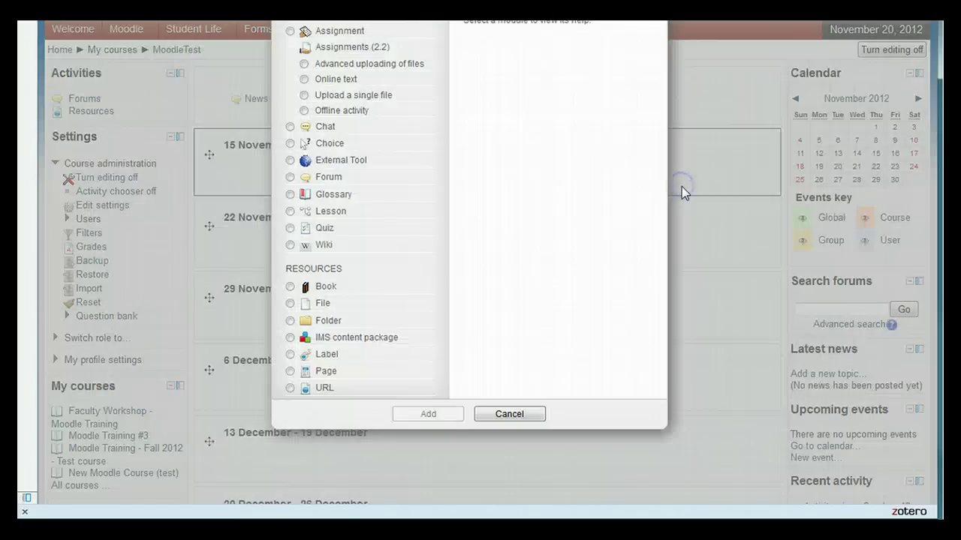
pyautogui.click(290, 304)
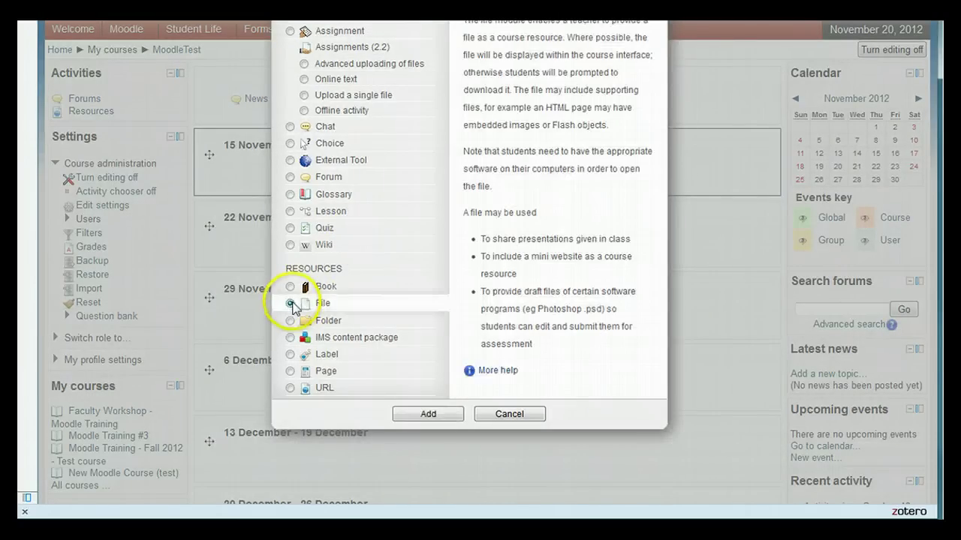
pyautogui.click(418, 414)
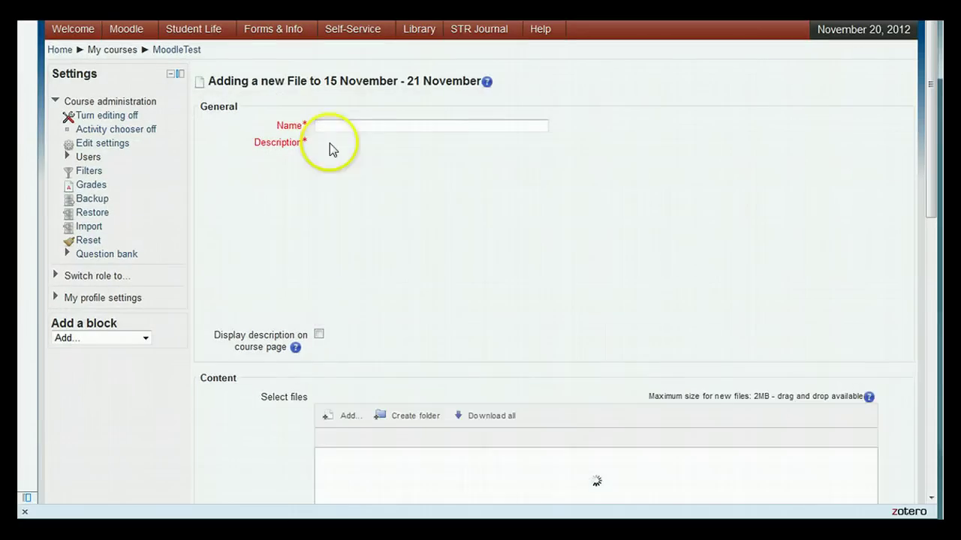
pyautogui.click(321, 126)
pyautogui.write('Tes')
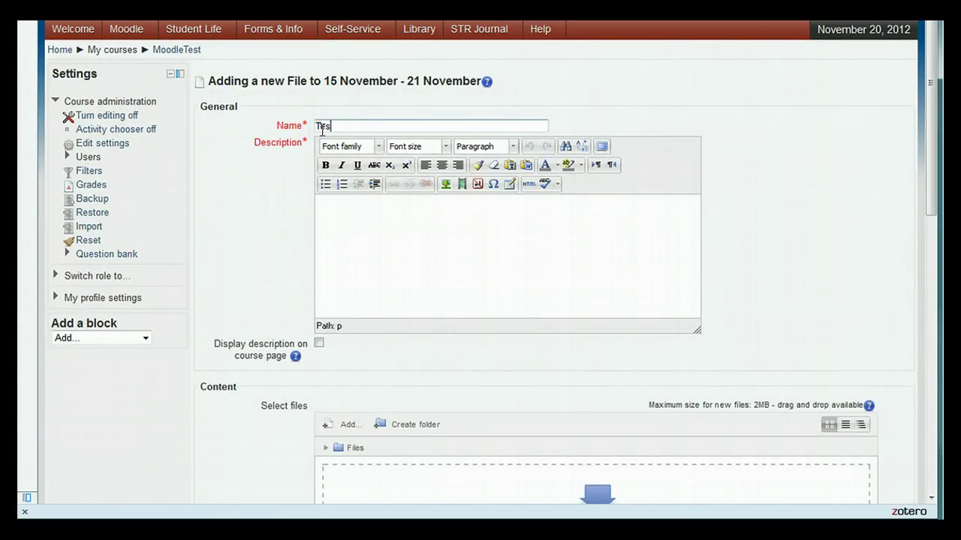
pyautogui.write('t')
# - Upload Syllabus-XYZ.pdf from the Course XYZ folder into the resource's content files through the file picker
pyautogui.scroll(-4, 325, 293)
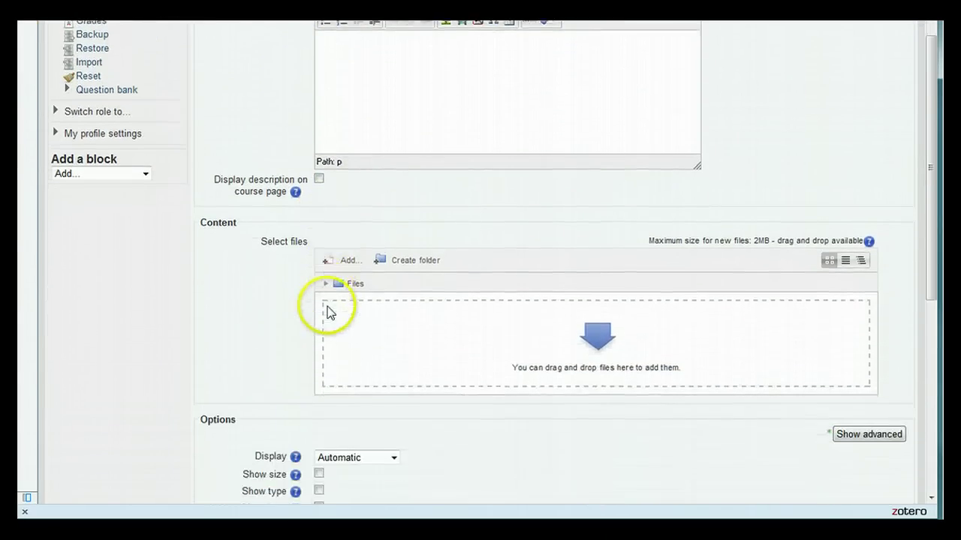
pyautogui.click(347, 260)
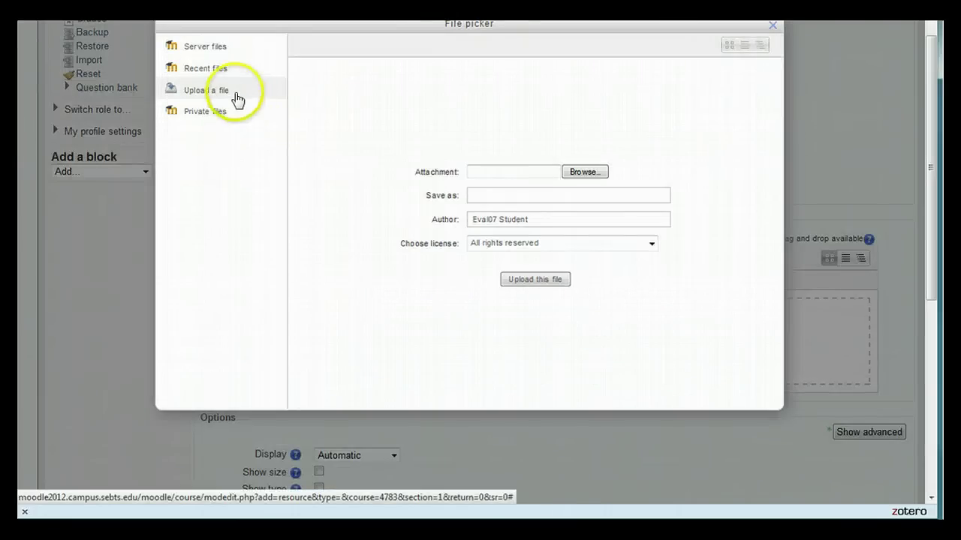
pyautogui.click(586, 172)
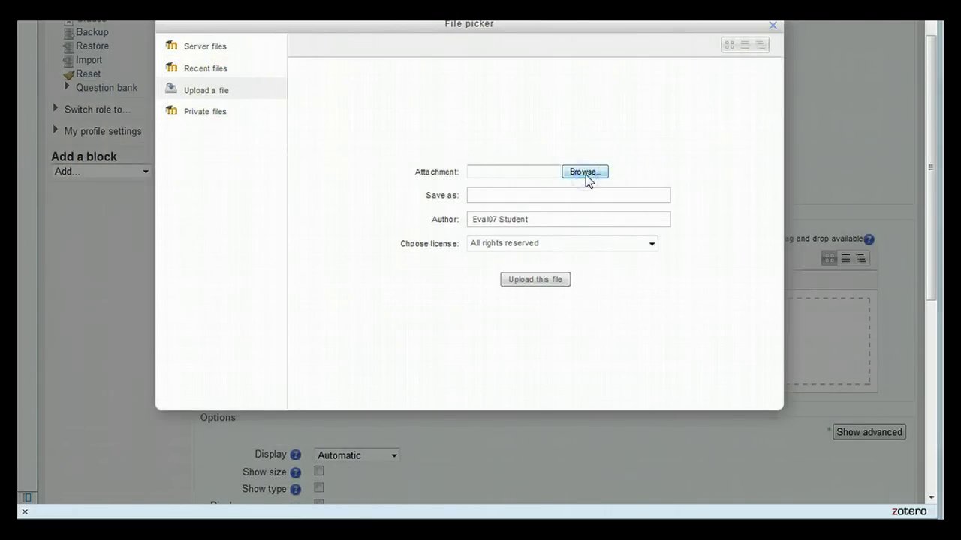
pyautogui.click(354, 158)
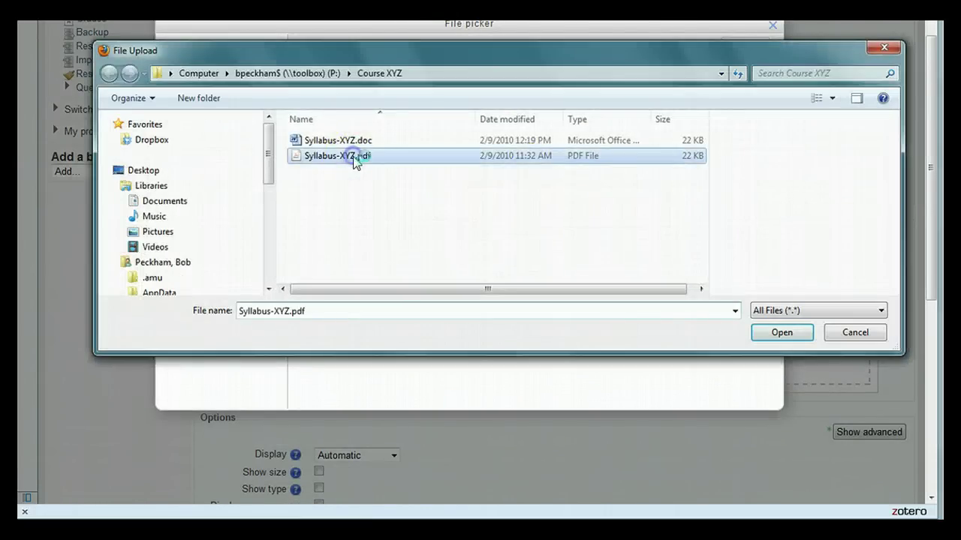
pyautogui.click(781, 334)
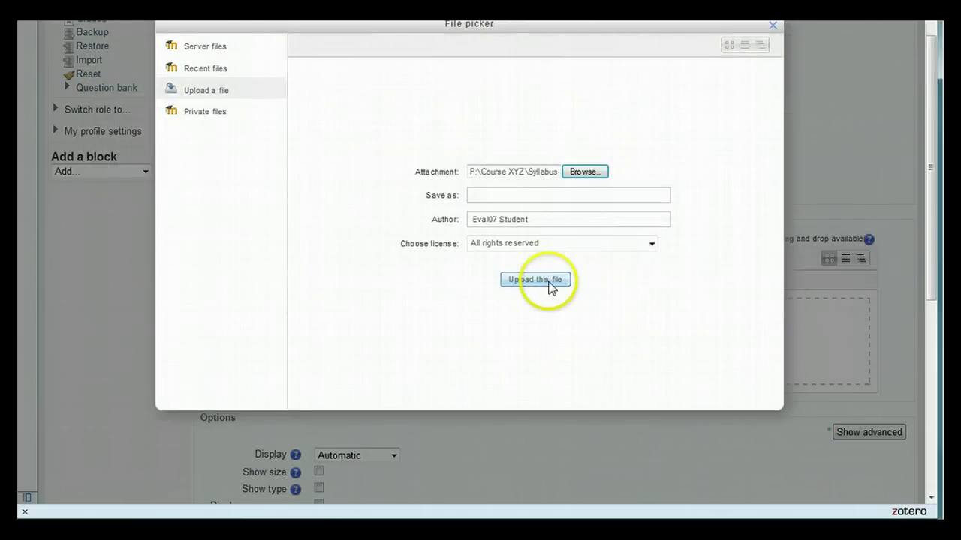
pyautogui.click(552, 285)
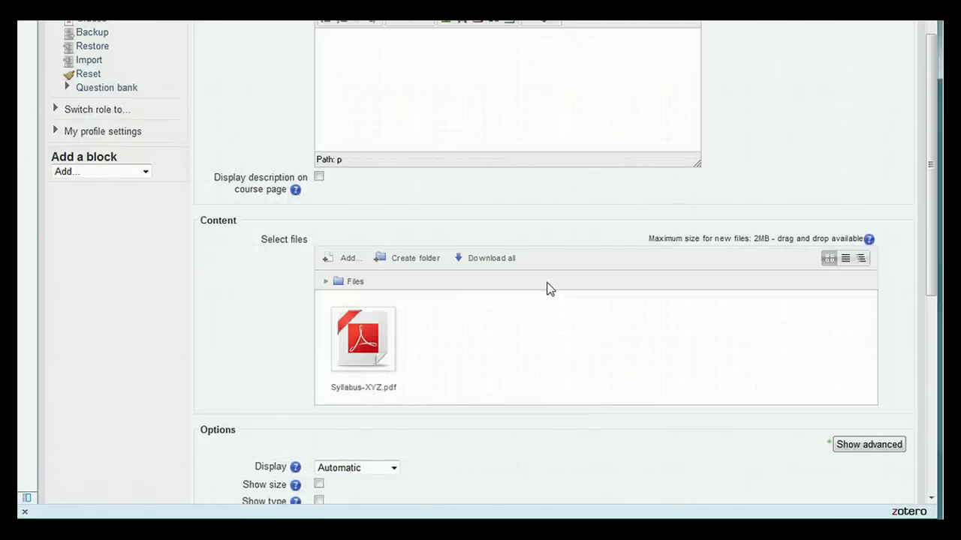
# - Delete Syllabus-XYZ.pdf from the resource's content files
pyautogui.click(378, 345)
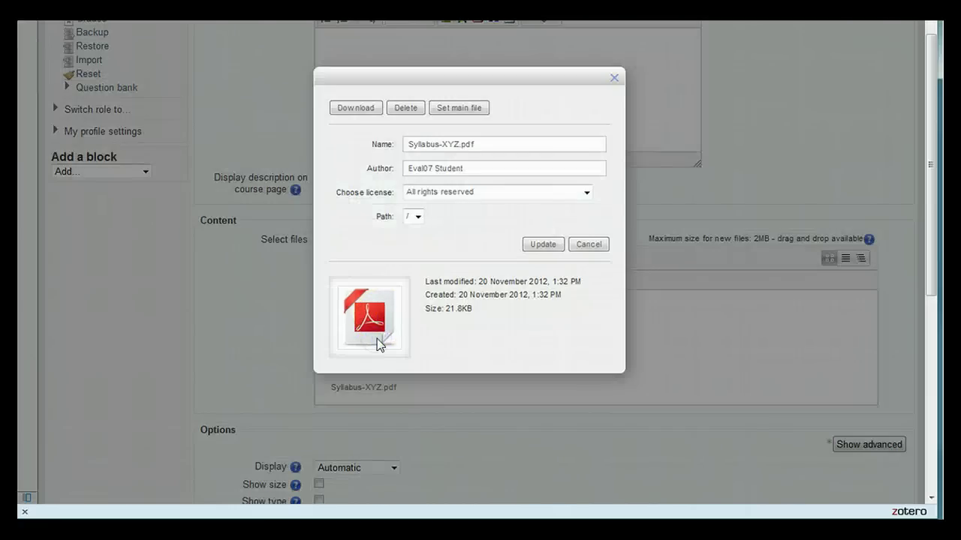
pyautogui.click(400, 107)
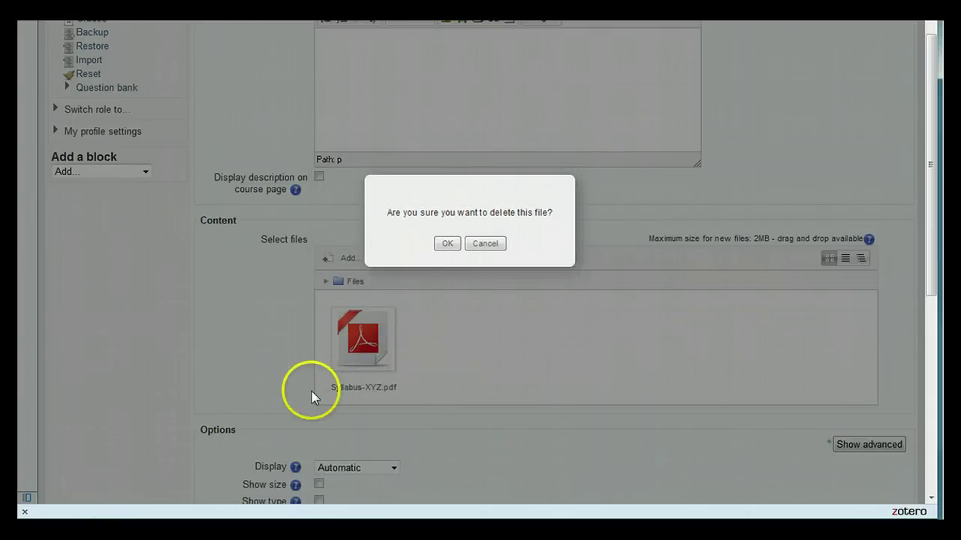
pyautogui.click(448, 245)
# - Switch to the Course XYZ folder in Windows Explorer, drop Syllabus-XYZ.doc into the resource's content files, and try to save and display the resource
pyautogui.hotkey('alt', 'Tab')
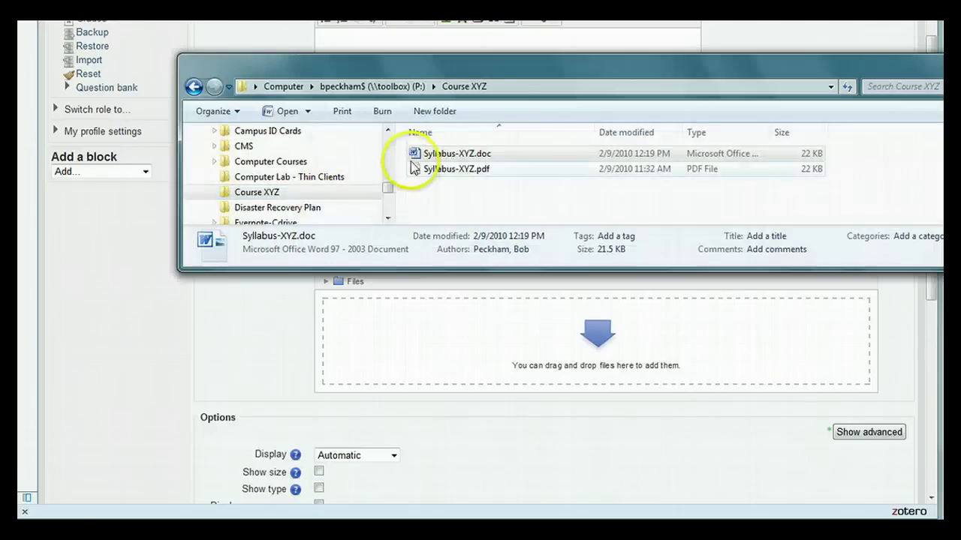
pyautogui.moveTo(412, 154); pyautogui.dragTo(388, 366)
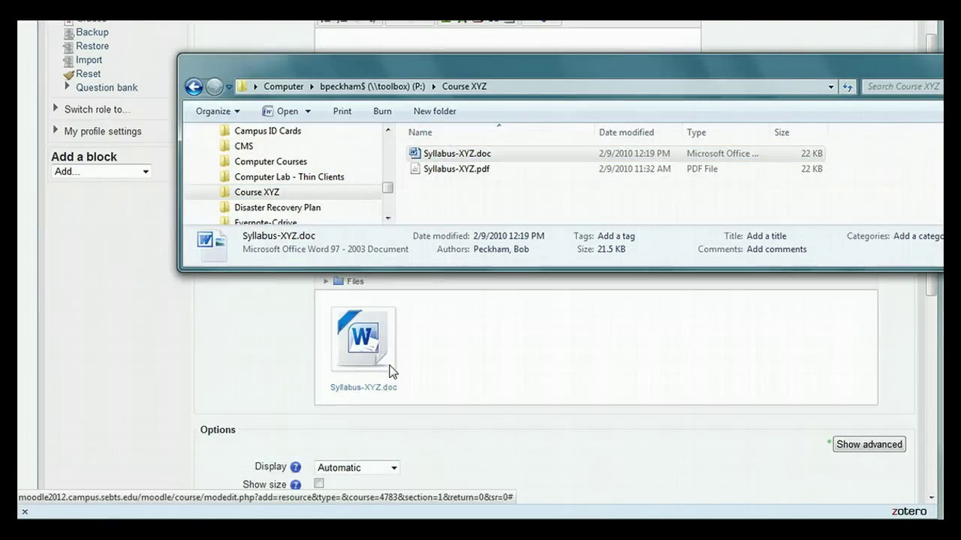
pyautogui.click(393, 335)
pyautogui.scroll(-5, 393, 339)
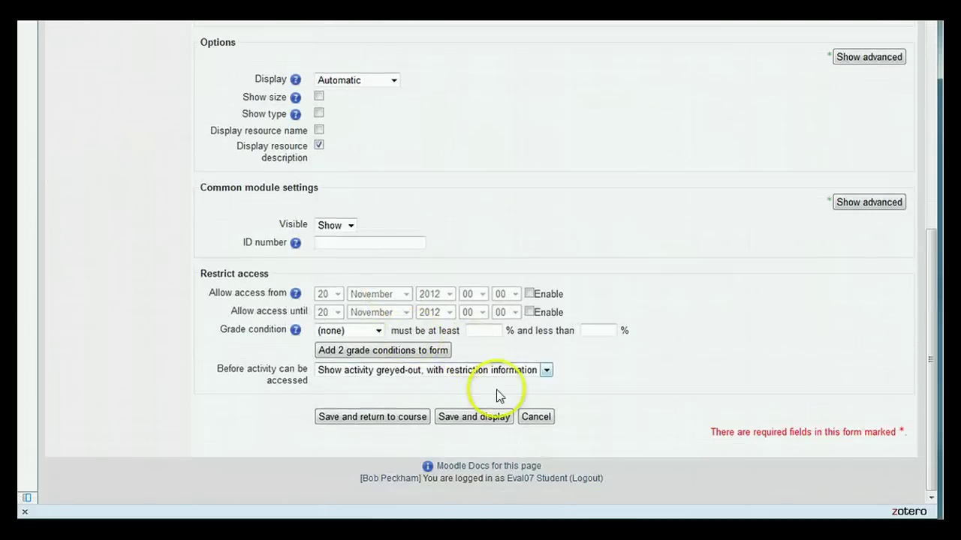
pyautogui.click(463, 415)
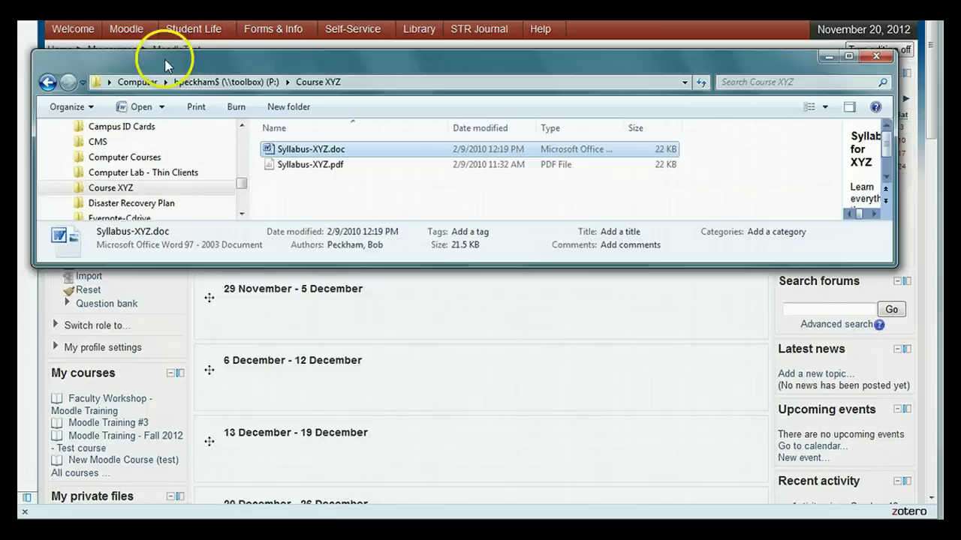
# - Add Syllabus-XYZ.doc and Syllabus-XYZ.pdf together from the Course XYZ folder to the 29 November - 5 December week, and minimize the folder window
pyautogui.moveTo(167, 48); pyautogui.dragTo(193, 37)
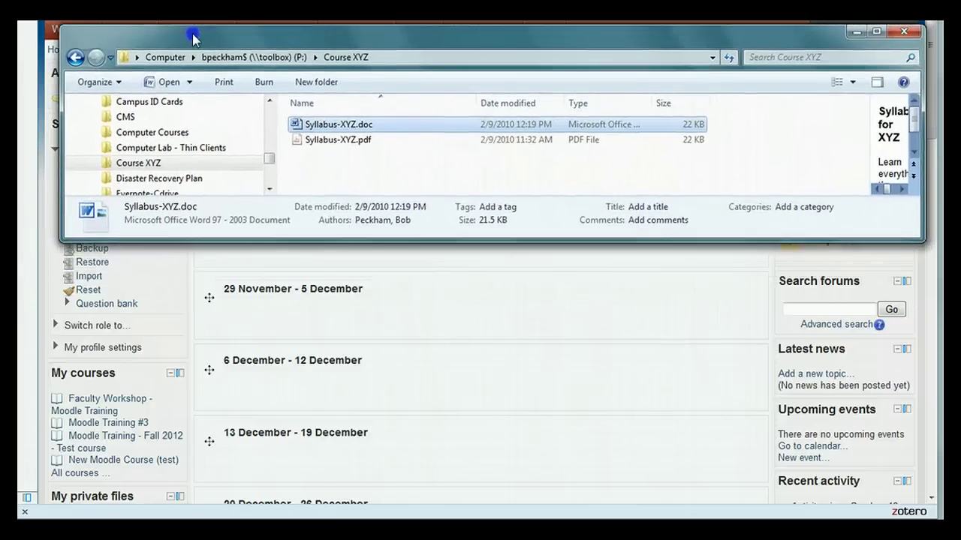
pyautogui.click(323, 128)
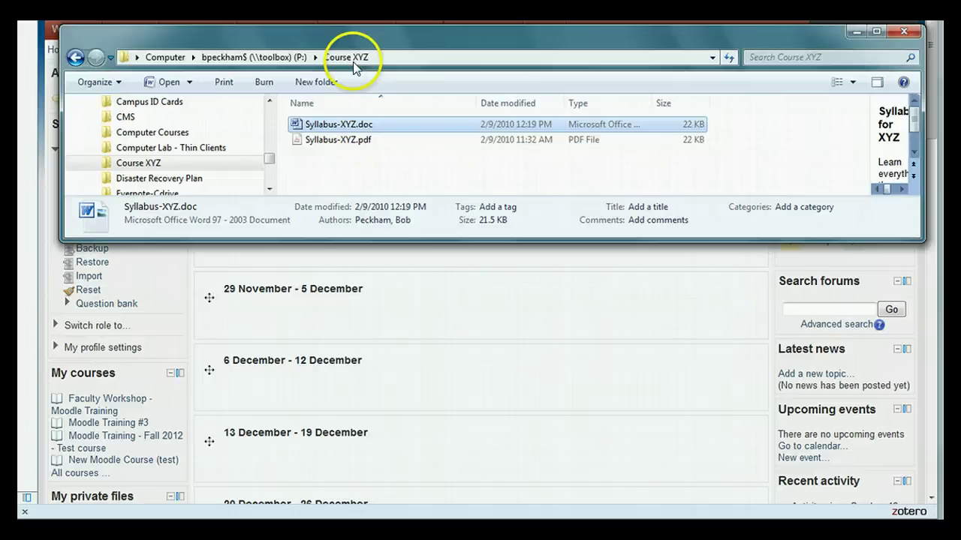
pyautogui.click(344, 140)
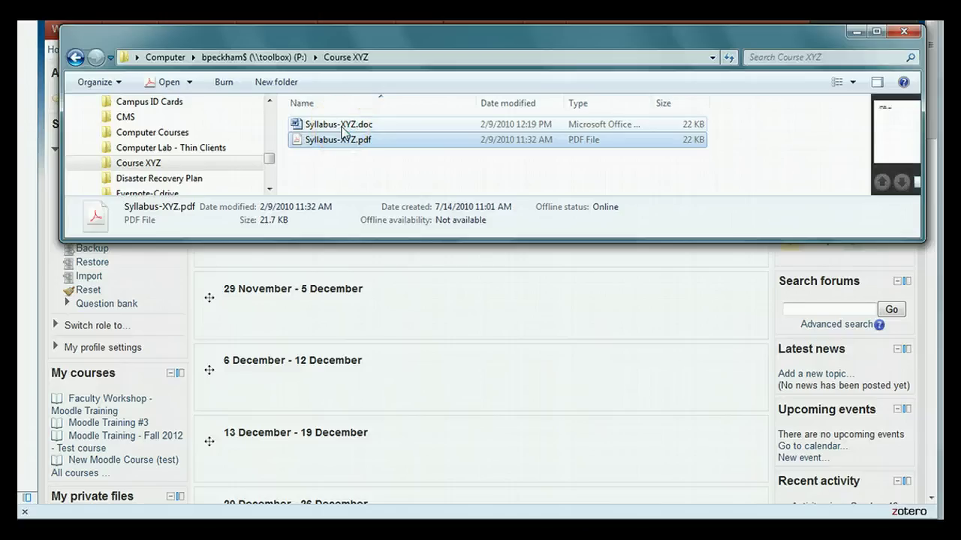
pyautogui.keyDown('ctrl'); pyautogui.click(342, 128); pyautogui.keyUp('ctrl')
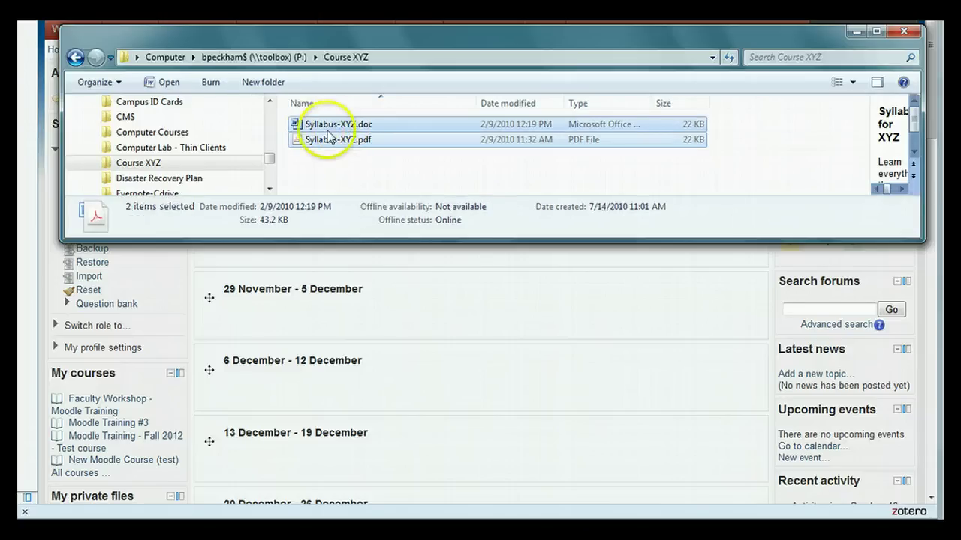
pyautogui.moveTo(317, 129); pyautogui.dragTo(317, 129)
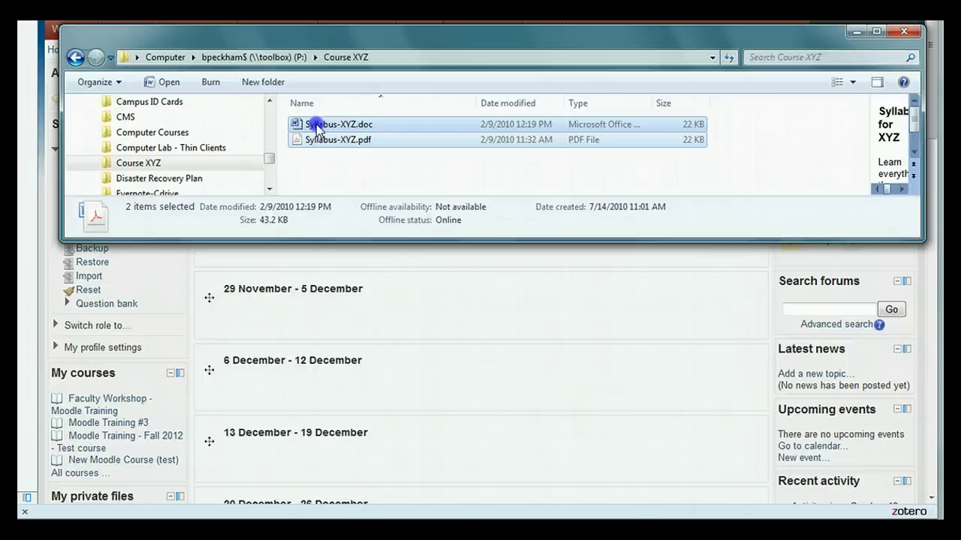
pyautogui.moveTo(317, 129); pyautogui.dragTo(428, 315)
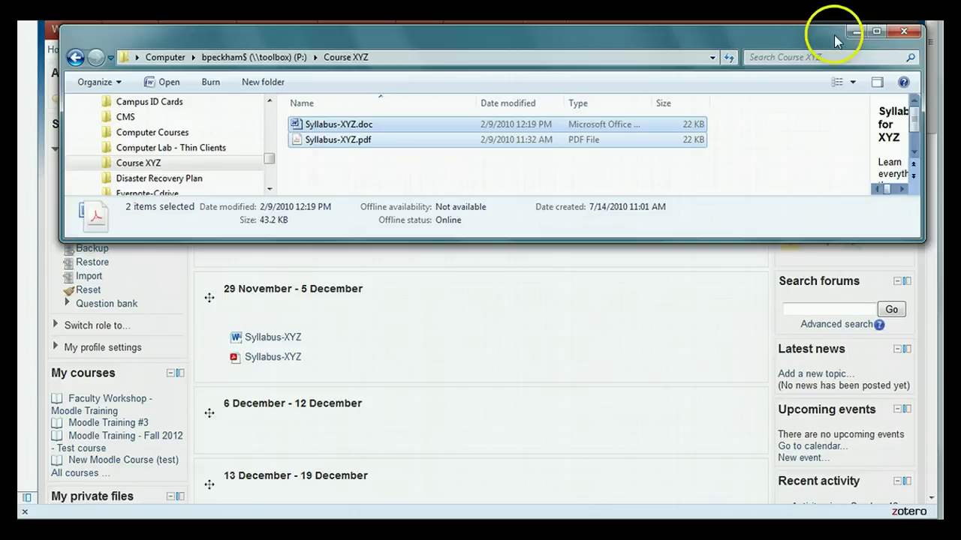
pyautogui.click(857, 33)
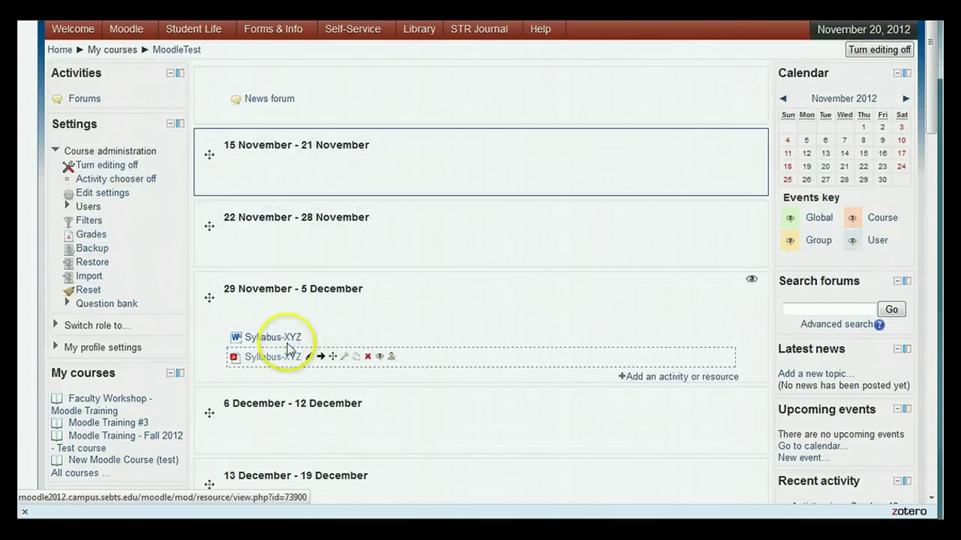
# - Try to retitle the PDF syllabus in the 29 November - 5 December week as Syllabus-XYZ - PDF directly on the course page
pyautogui.click(309, 337)
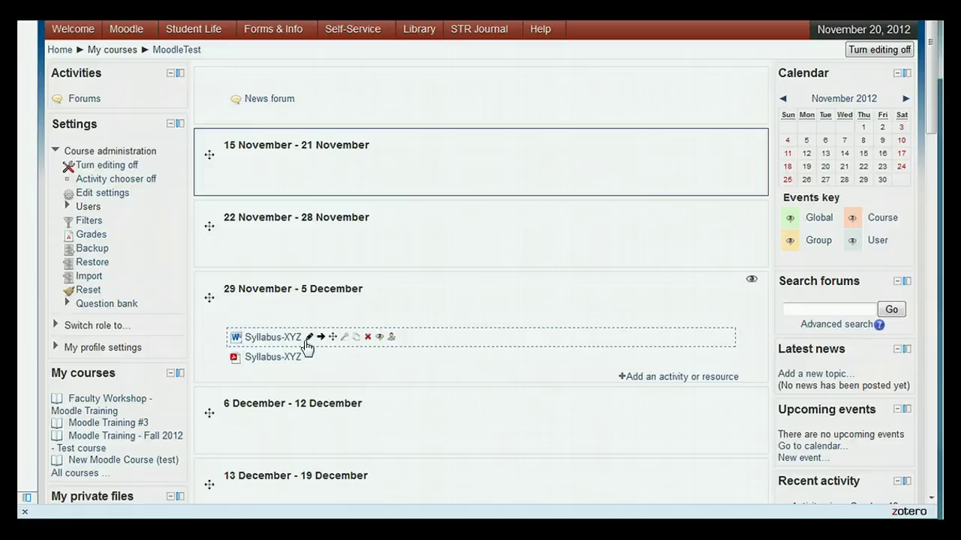
pyautogui.click(307, 367)
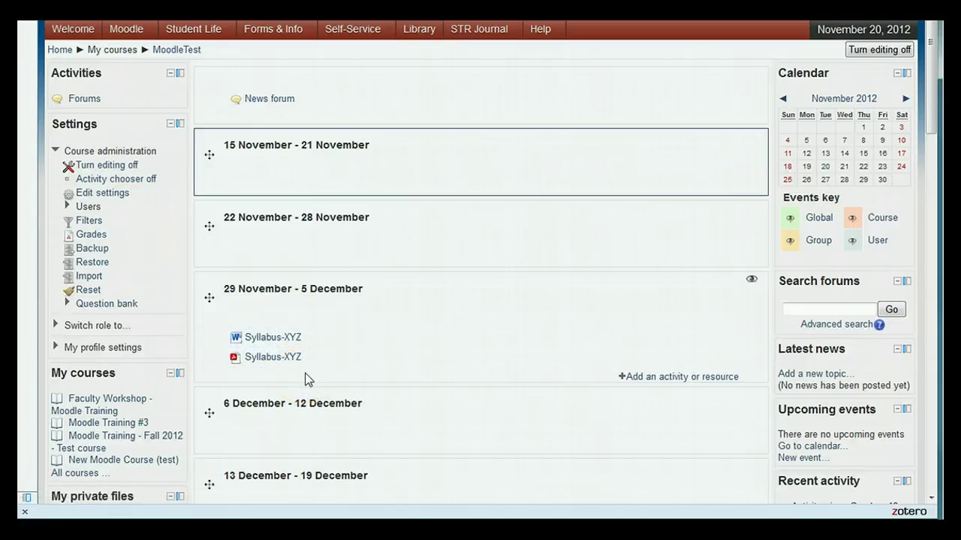
pyautogui.click(301, 354)
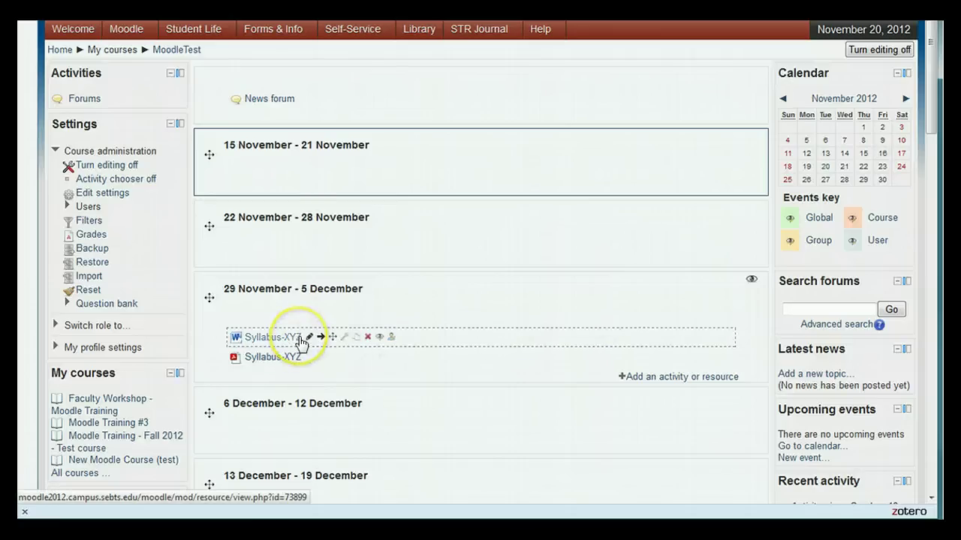
pyautogui.moveTo(301, 342); pyautogui.dragTo(312, 362)
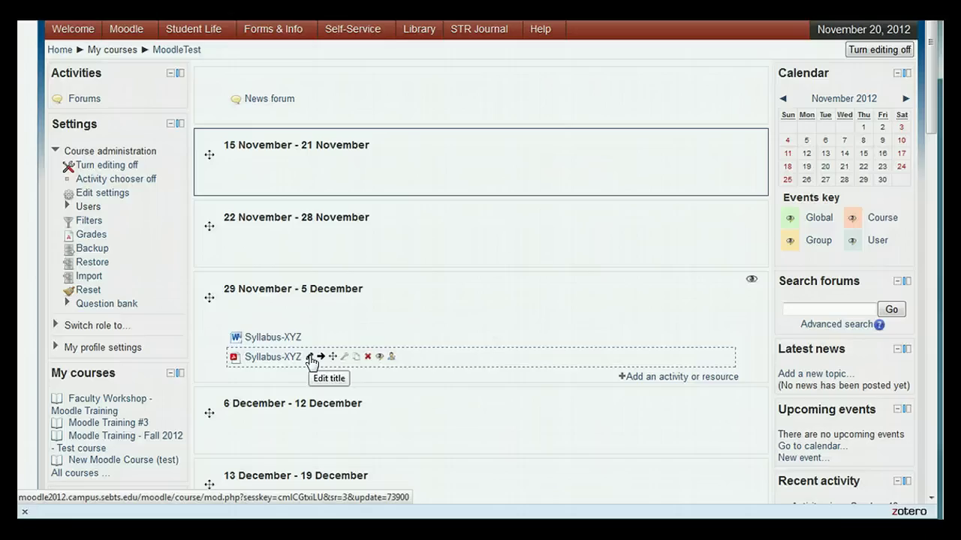
pyautogui.click(309, 358)
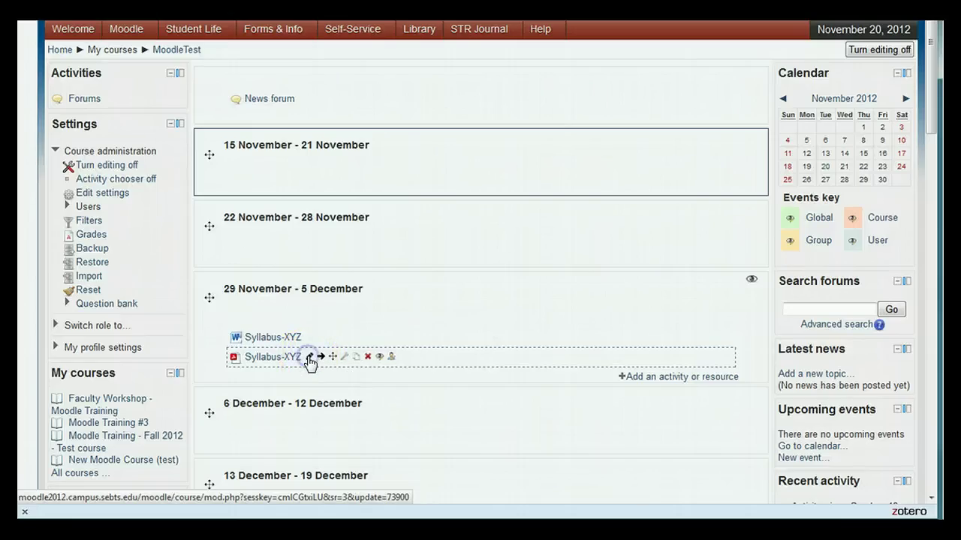
pyautogui.press('End')
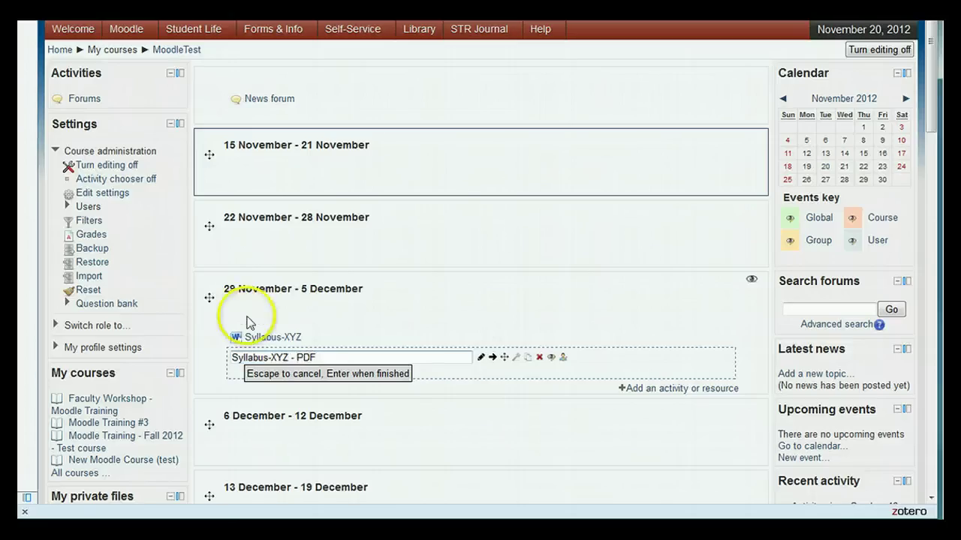
pyautogui.click(418, 356)
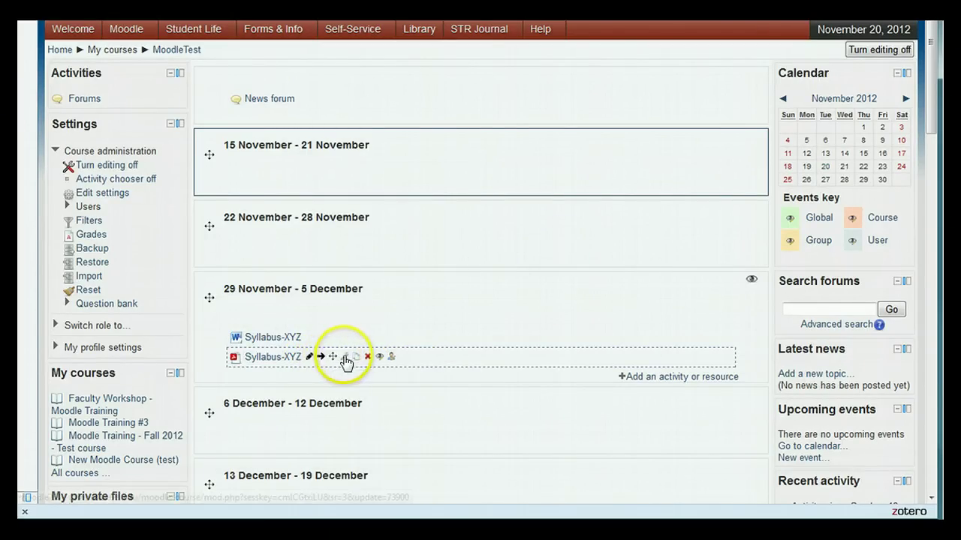
# - Open the settings of the PDF syllabus in the 29 November - 5 December week, review the form, and leave it without saving
pyautogui.click(344, 358)
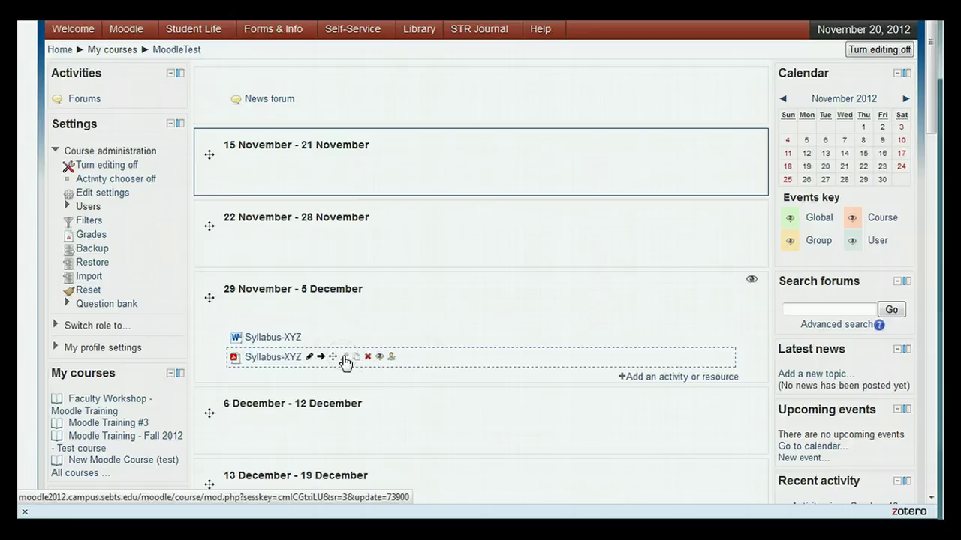
pyautogui.click(364, 207)
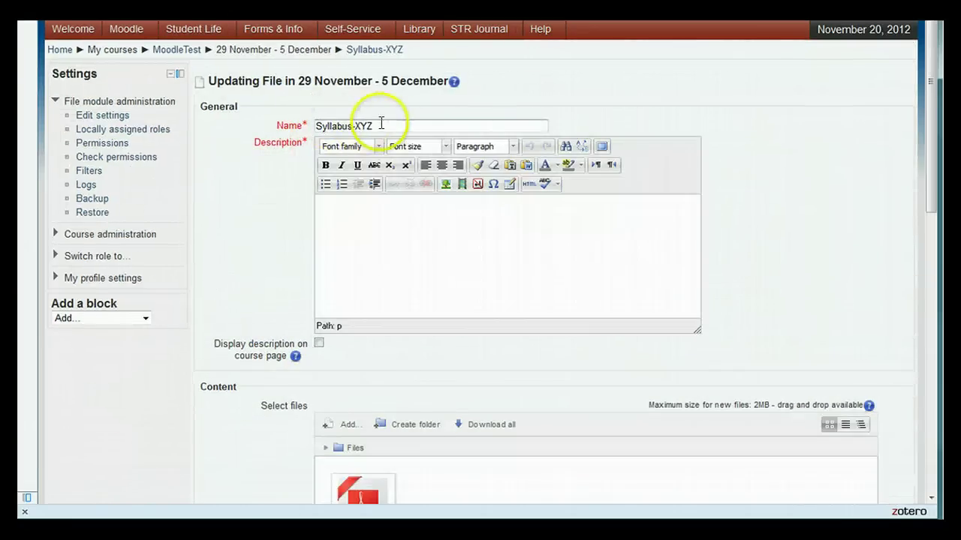
pyautogui.scroll(-3, 375, 248)
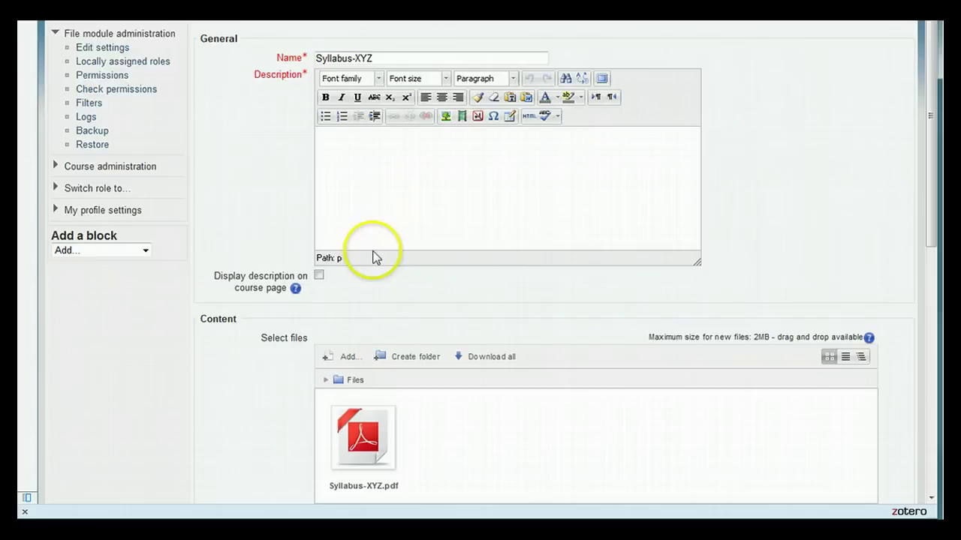
pyautogui.scroll(-5, 373, 268)
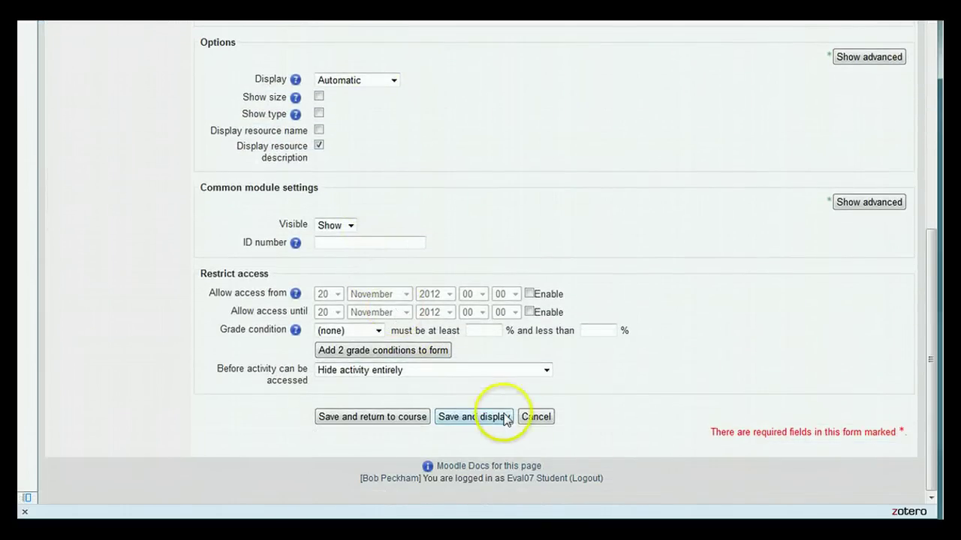
pyautogui.click(535, 419)
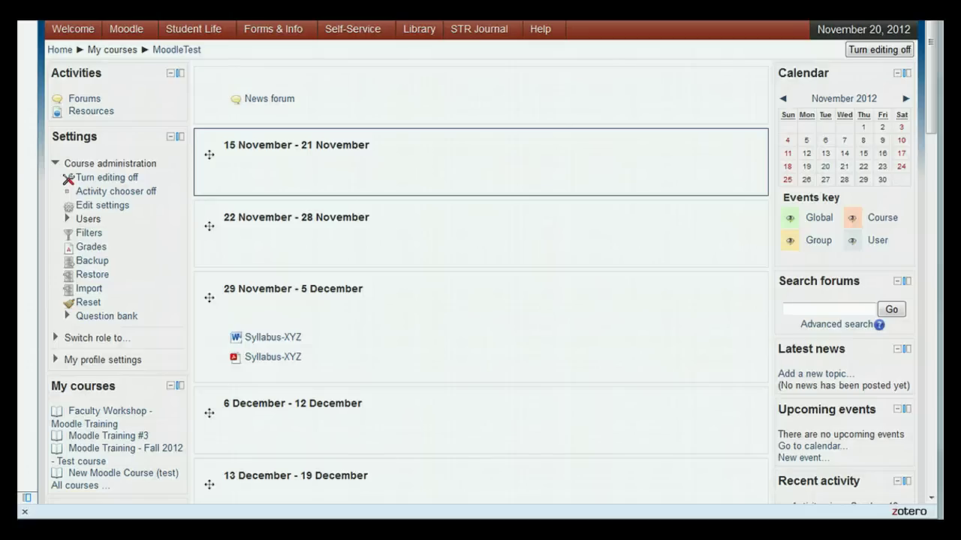
# - Open the My private files page belonging to the profile
pyautogui.moveTo(636, 165)
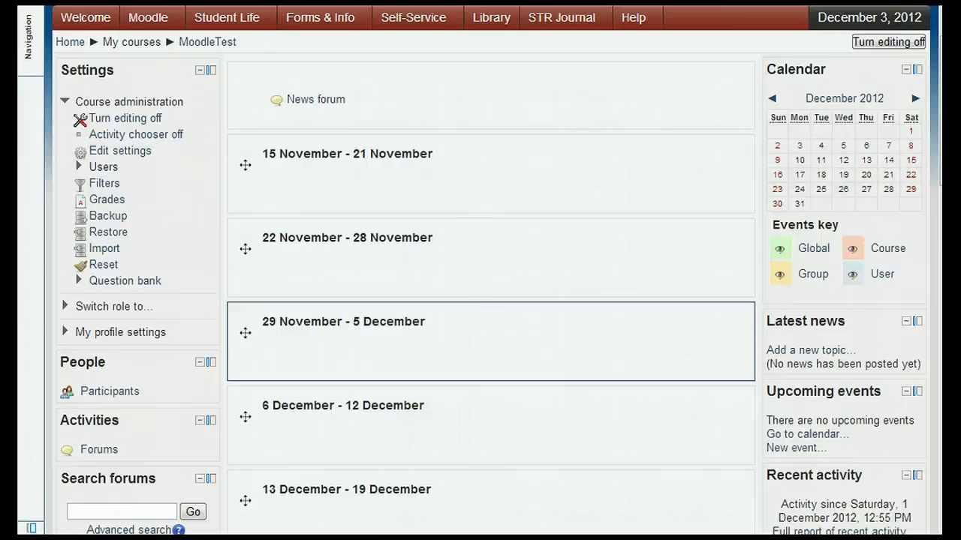
pyautogui.click(30, 42)
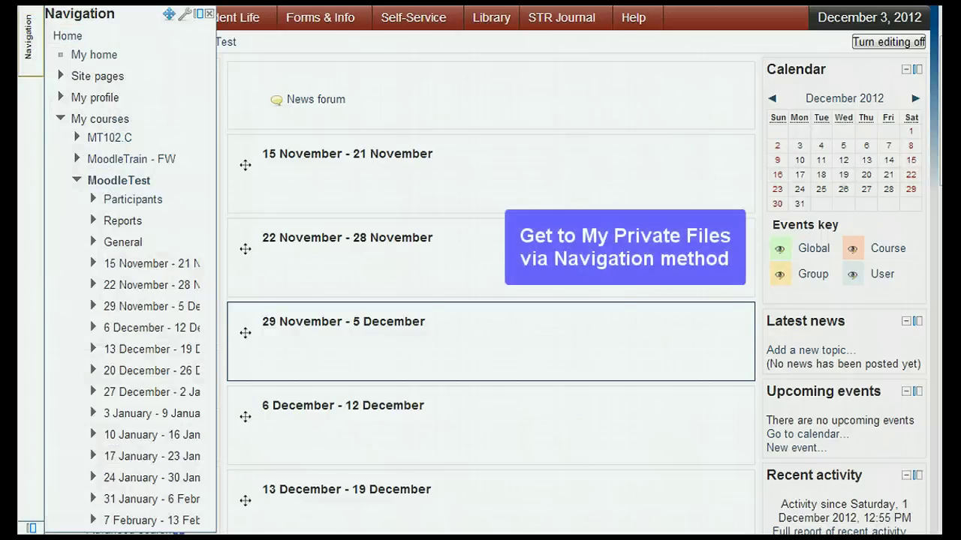
pyautogui.click(95, 98)
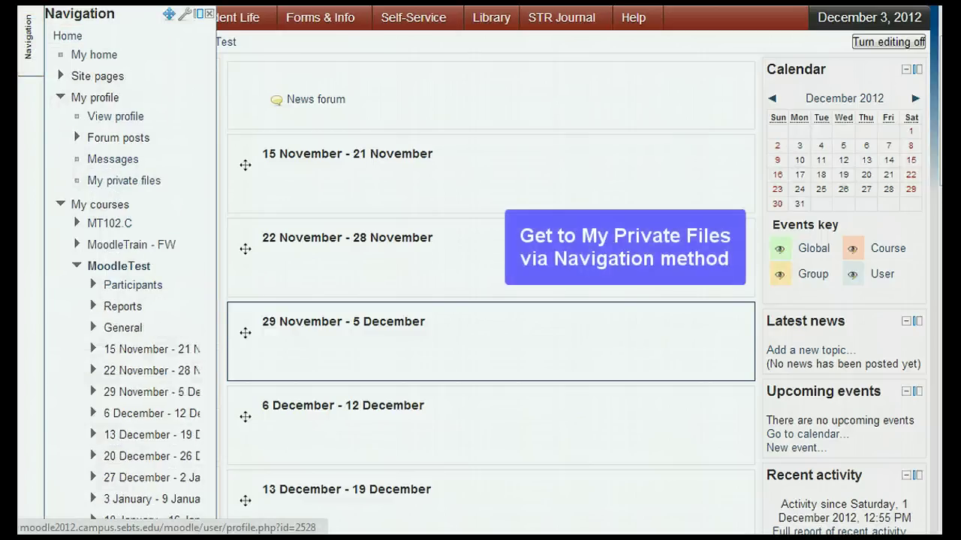
pyautogui.click(124, 181)
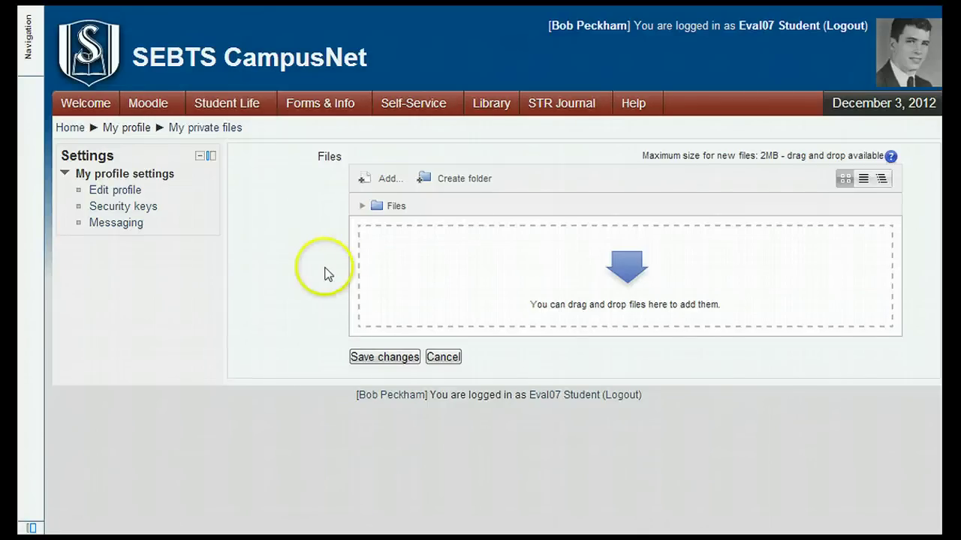
# - Return to the MoodleTest course and add a My private files block to its page
pyautogui.click(37, 37)
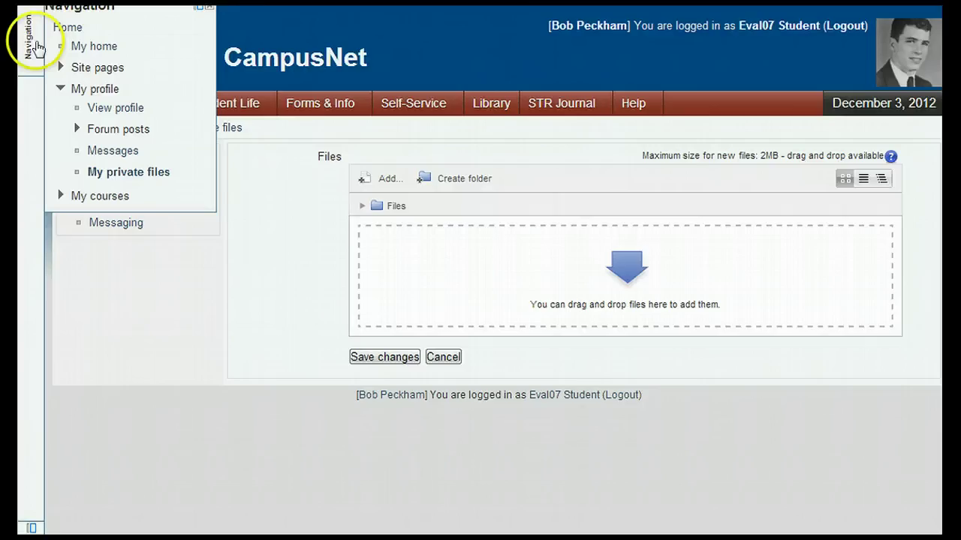
pyautogui.click(83, 197)
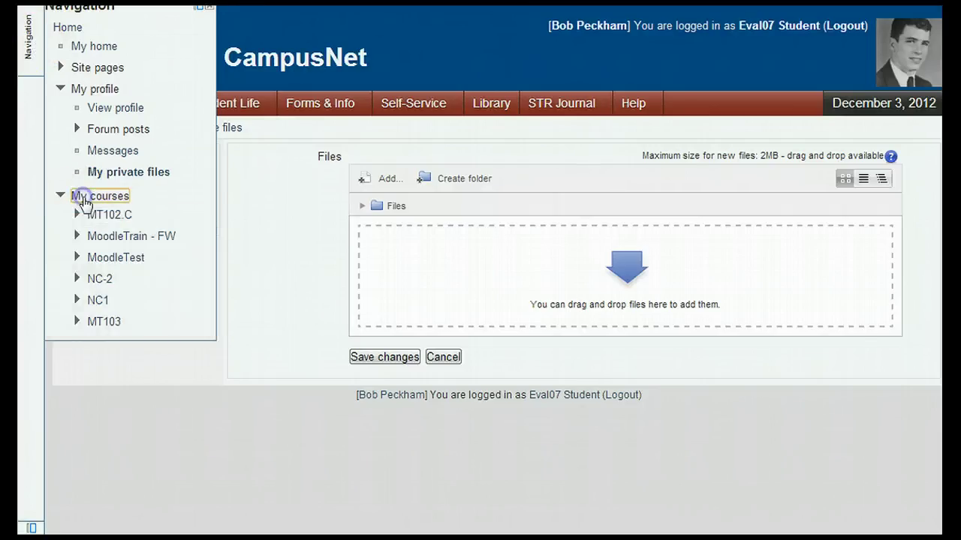
pyautogui.click(114, 257)
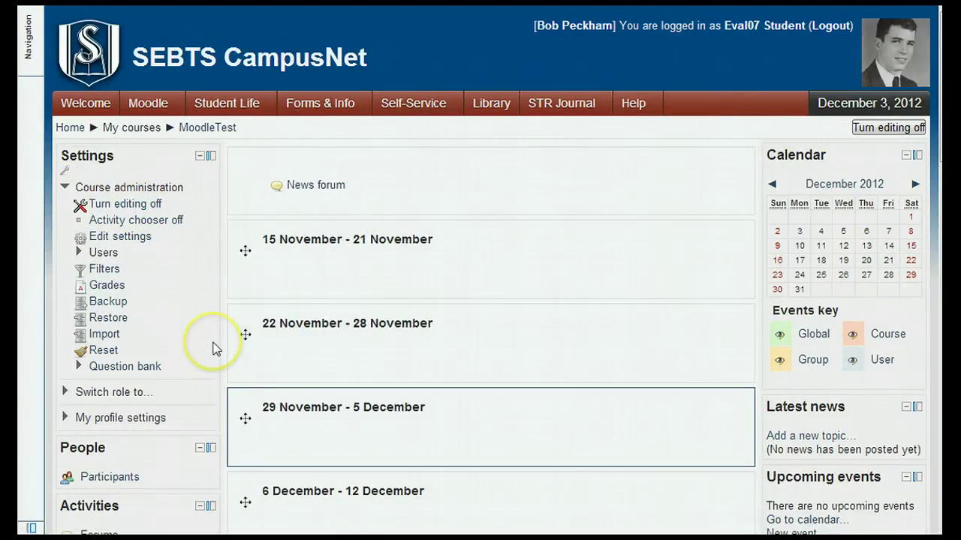
pyautogui.scroll(-4, 213, 348)
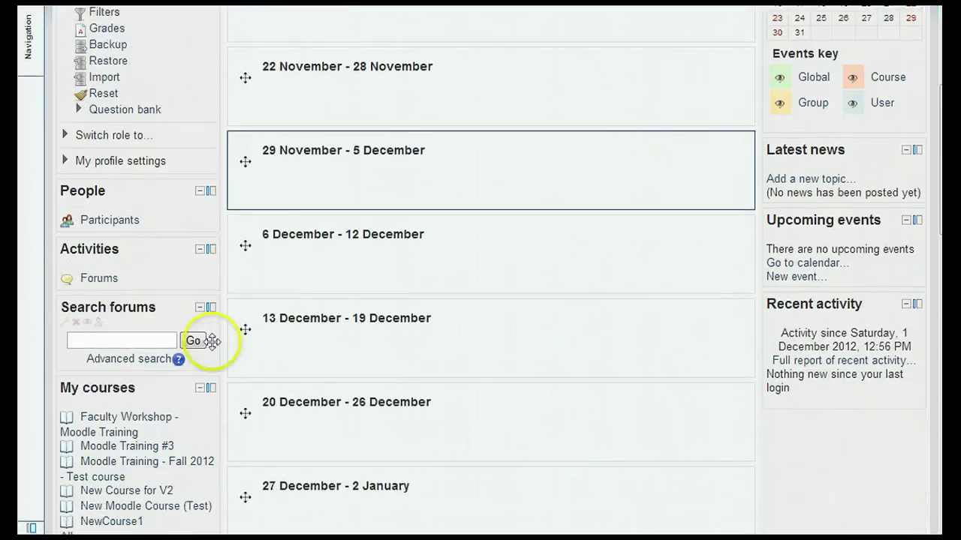
pyautogui.scroll(-2, 213, 348)
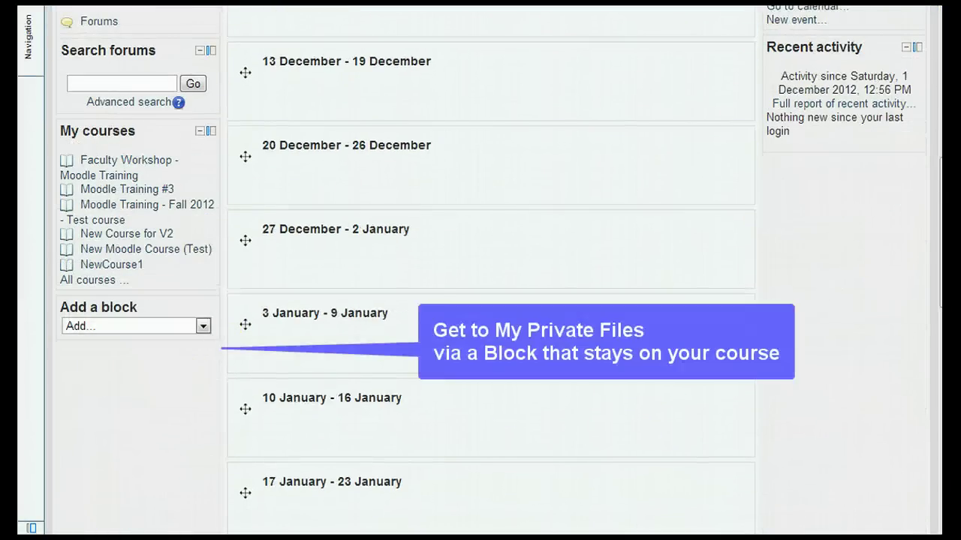
pyautogui.click(203, 326)
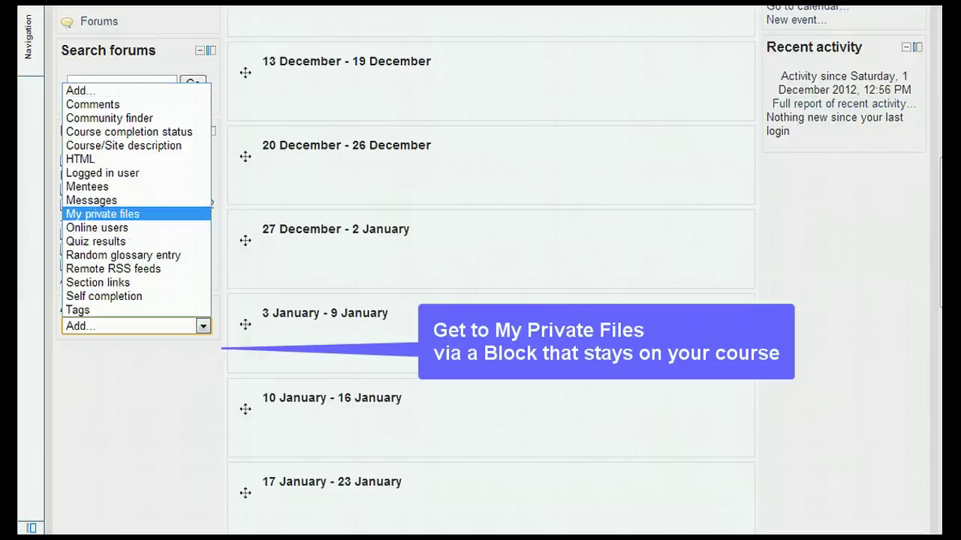
pyautogui.click(102, 214)
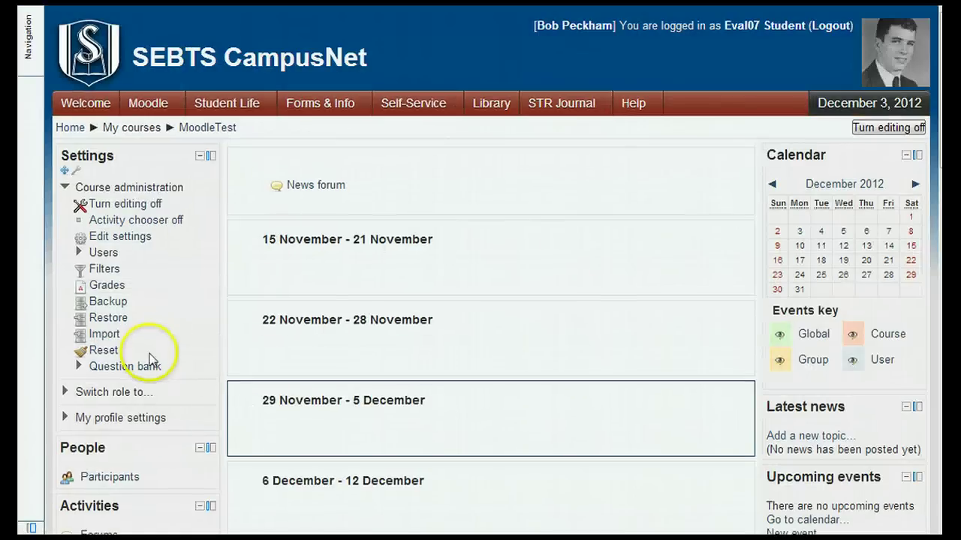
# - Open the private files manager from the My private files block on the course page
pyautogui.scroll(-3, 152, 360)
pyautogui.scroll(-5, 150, 361)
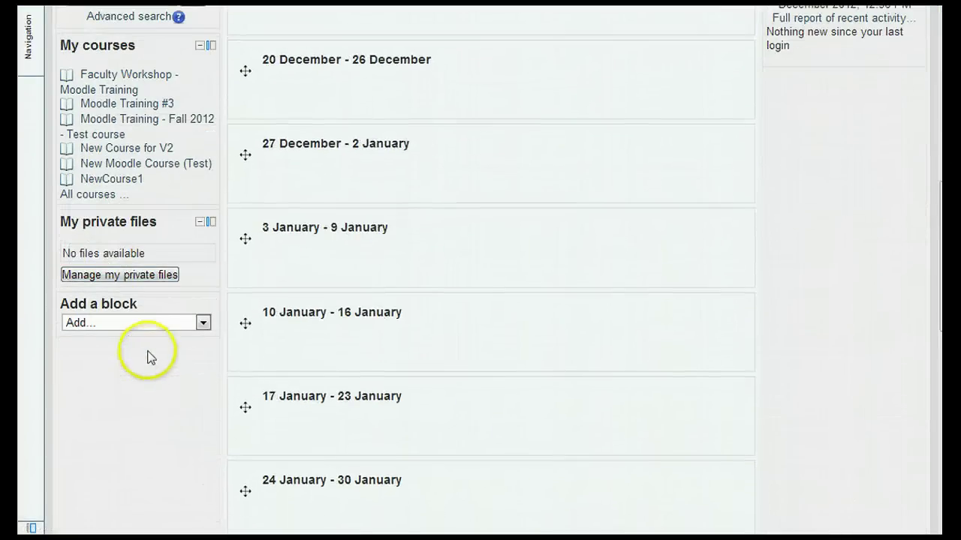
pyautogui.moveTo(165, 263)
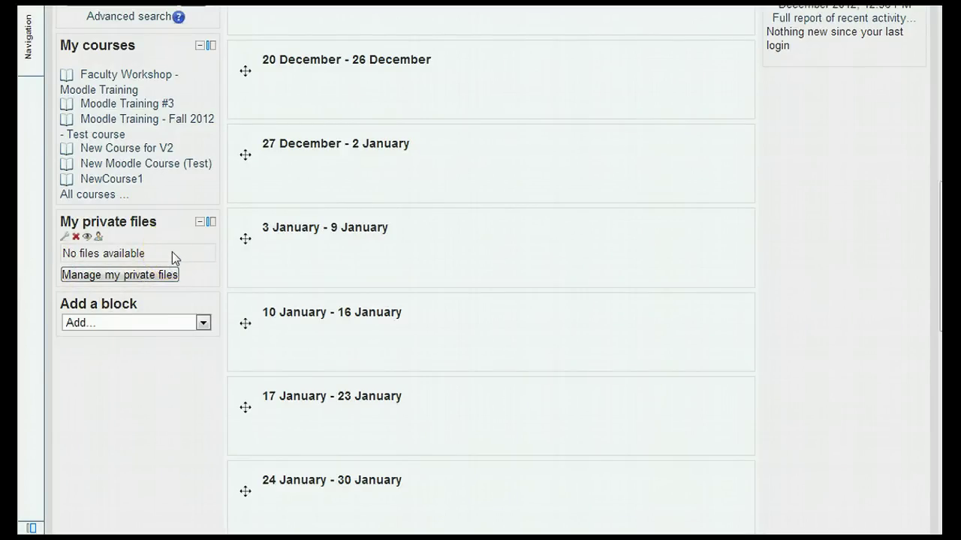
pyautogui.click(171, 275)
pyautogui.click(171, 275)
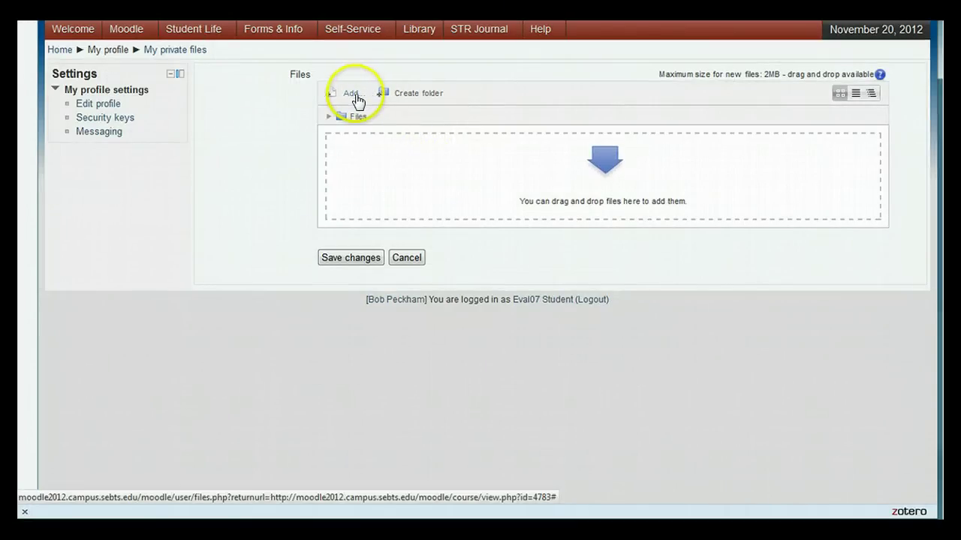
# - View the Private files source in the file picker and the new folder dialog, closing both without adding anything
pyautogui.click(353, 96)
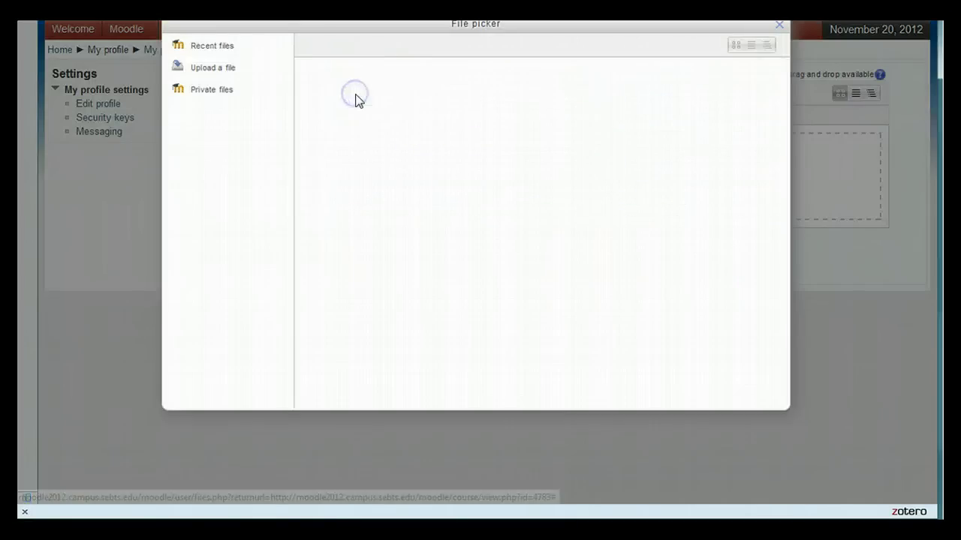
pyautogui.click(220, 89)
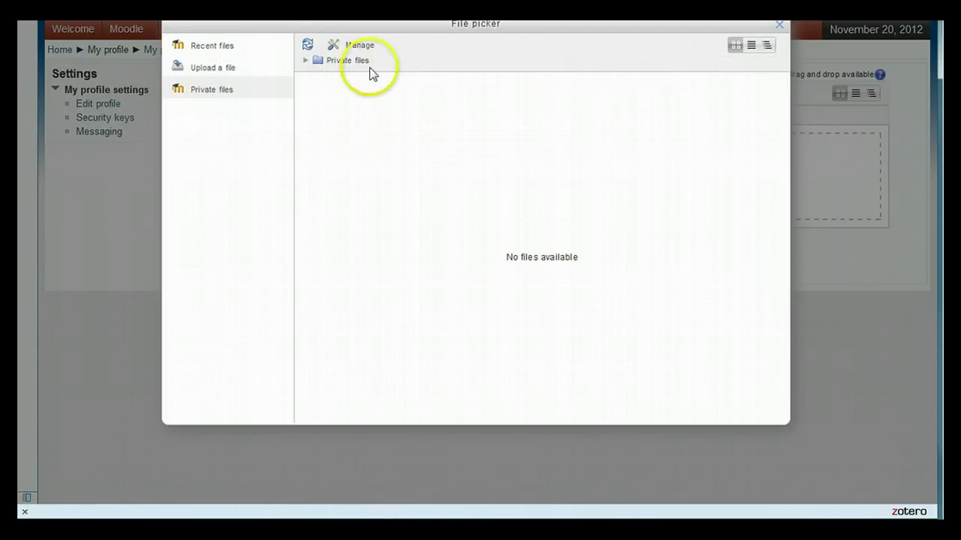
pyautogui.click(779, 25)
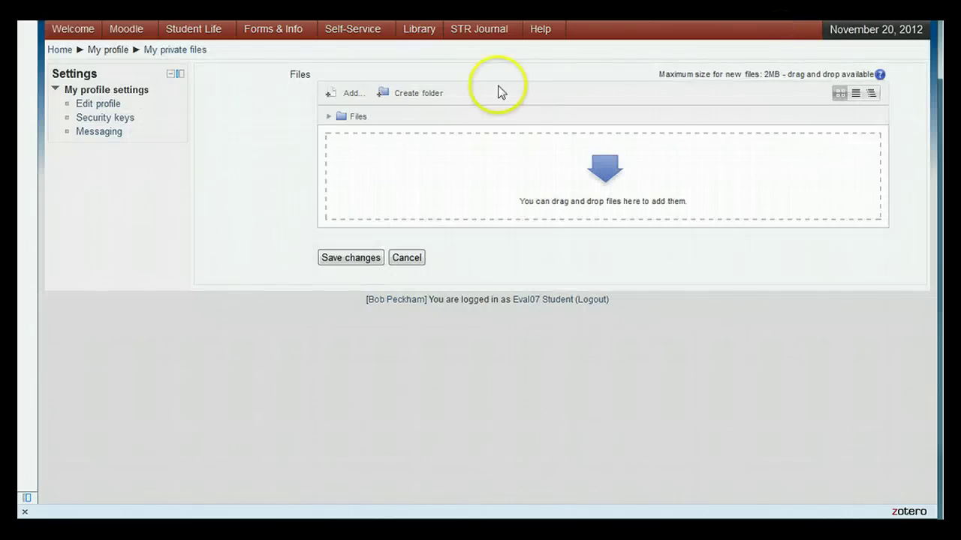
pyautogui.click(430, 92)
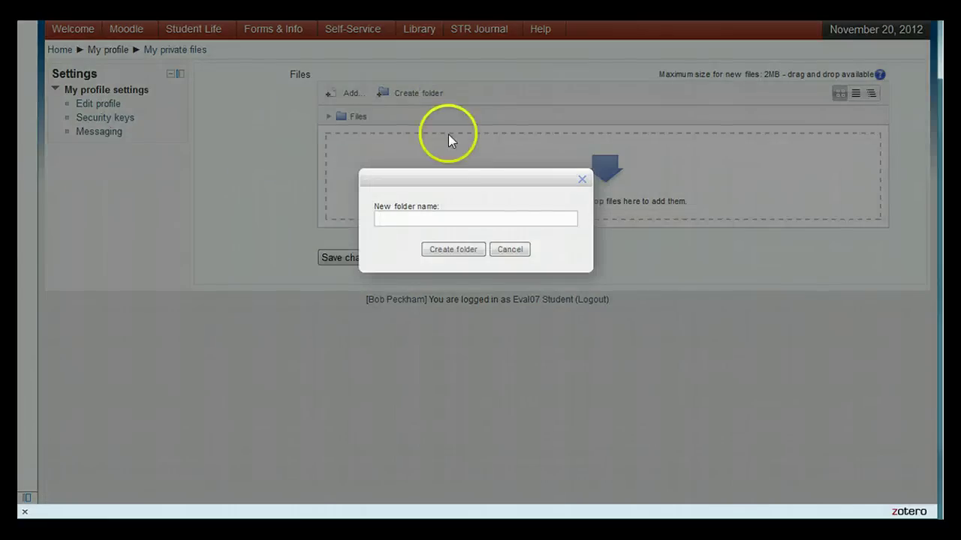
pyautogui.click(512, 250)
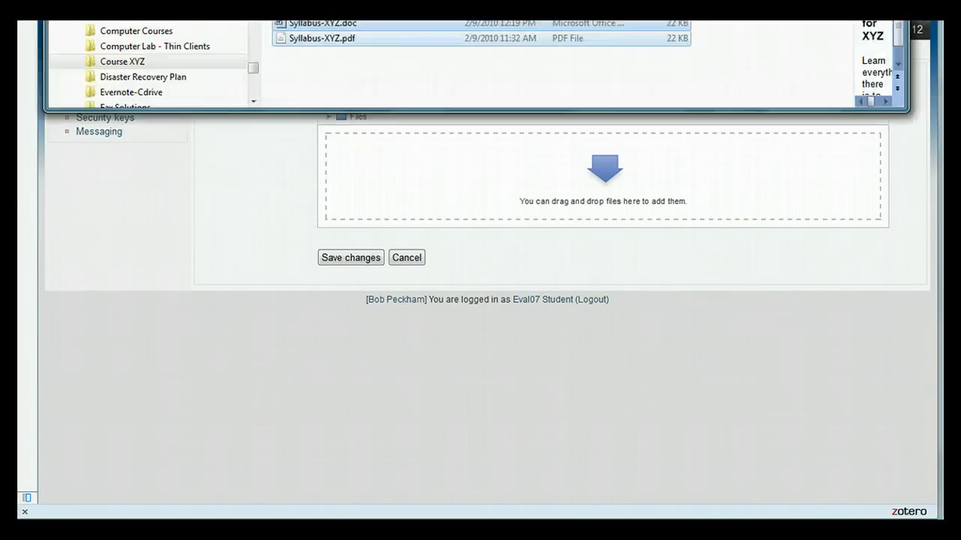
# - Add Syllabus-XYZ.doc from the Course XYZ folder window to the private files, minimize that window, and save the changes
pyautogui.moveTo(289, 0); pyautogui.dragTo(286, 287)
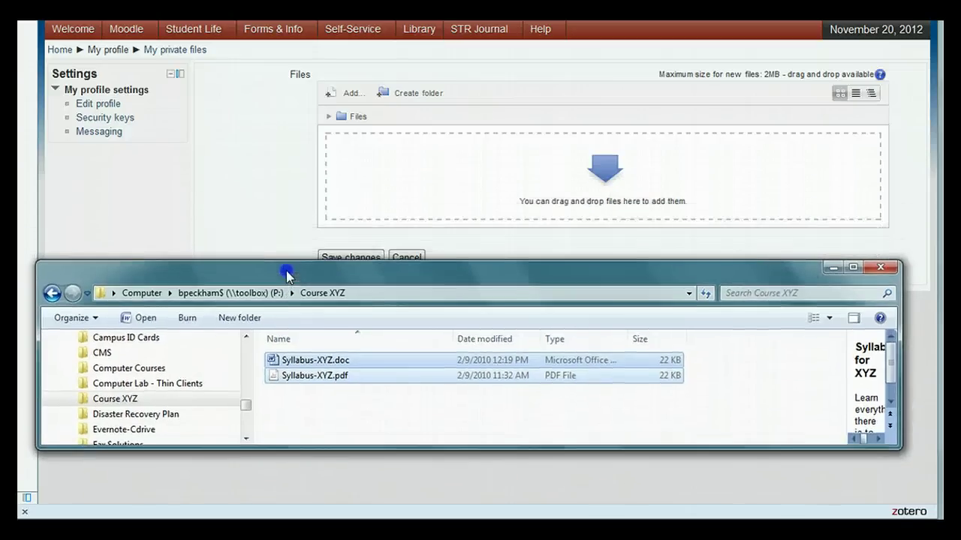
pyautogui.click(317, 363)
pyautogui.moveTo(317, 364); pyautogui.dragTo(392, 216)
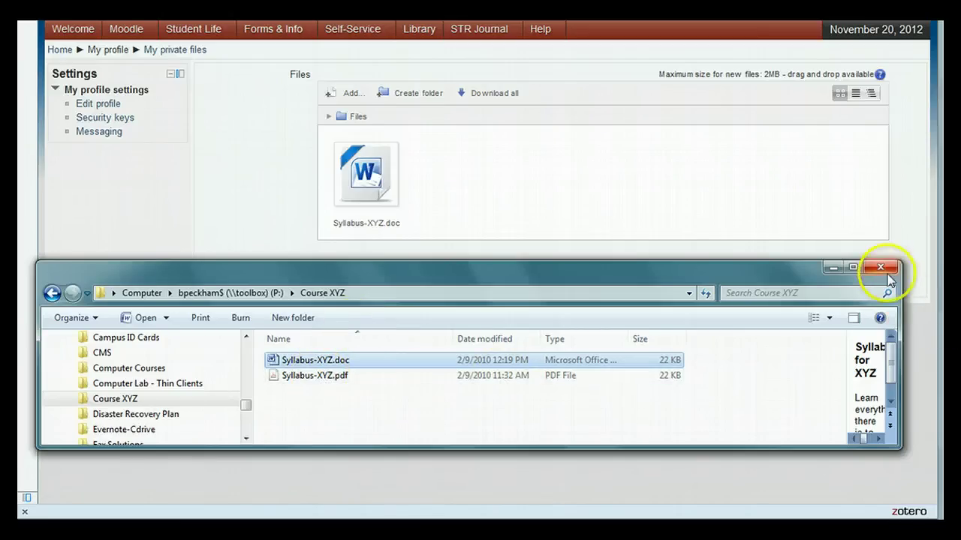
pyautogui.click(834, 268)
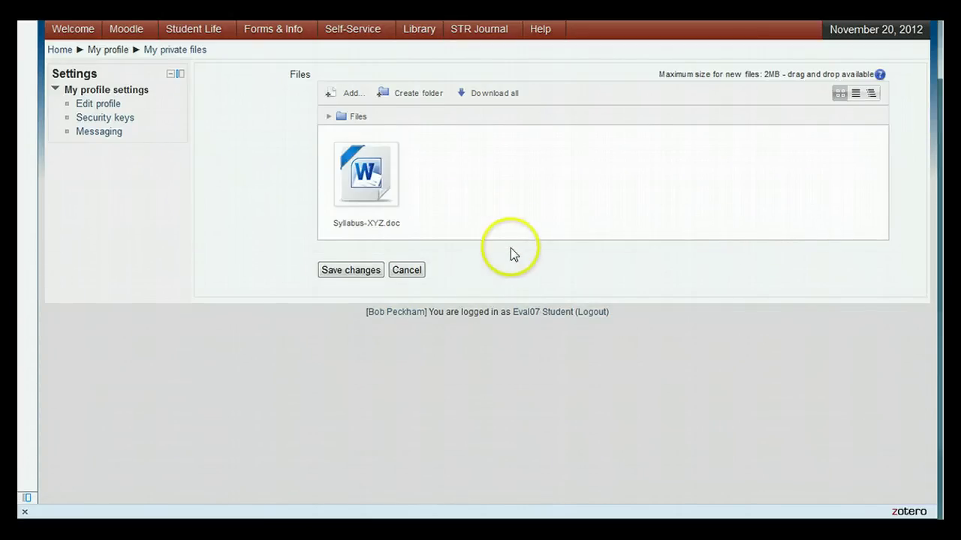
pyautogui.click(340, 272)
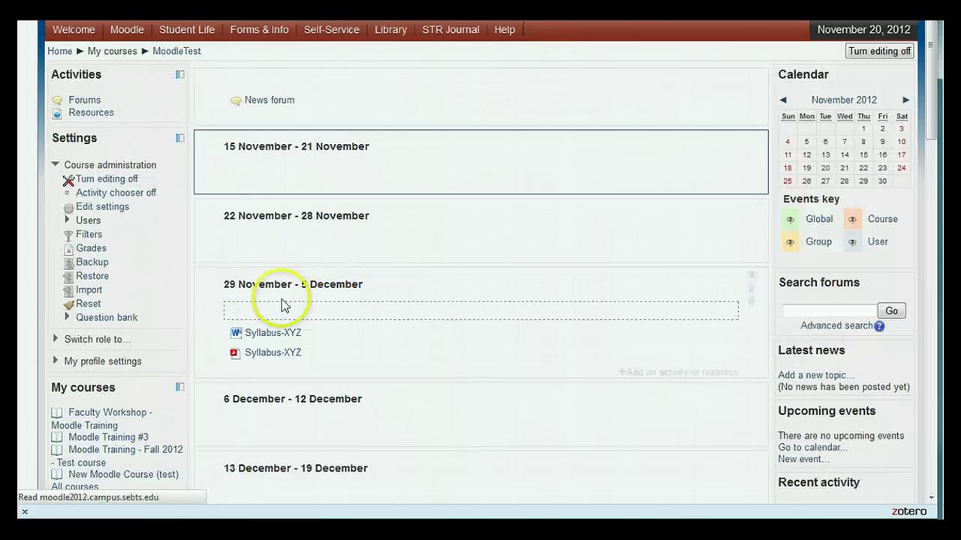
# - Check the My private files block on the course page and start a new File resource in the 29 November - 5 December week
pyautogui.scroll(-1, 154, 341)
pyautogui.scroll(-8, 154, 342)
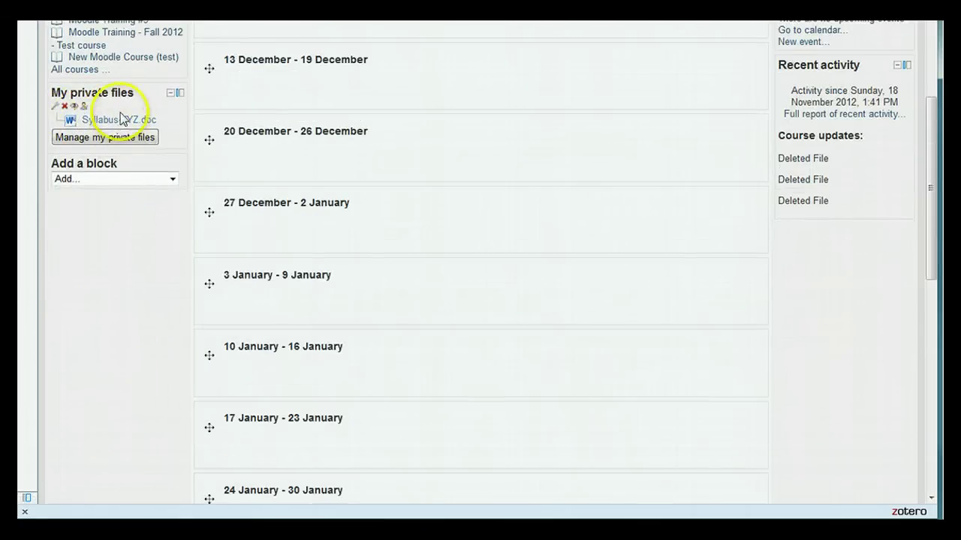
pyautogui.moveTo(156, 151); pyautogui.dragTo(230, 166)
pyautogui.scroll(5, 179, 158)
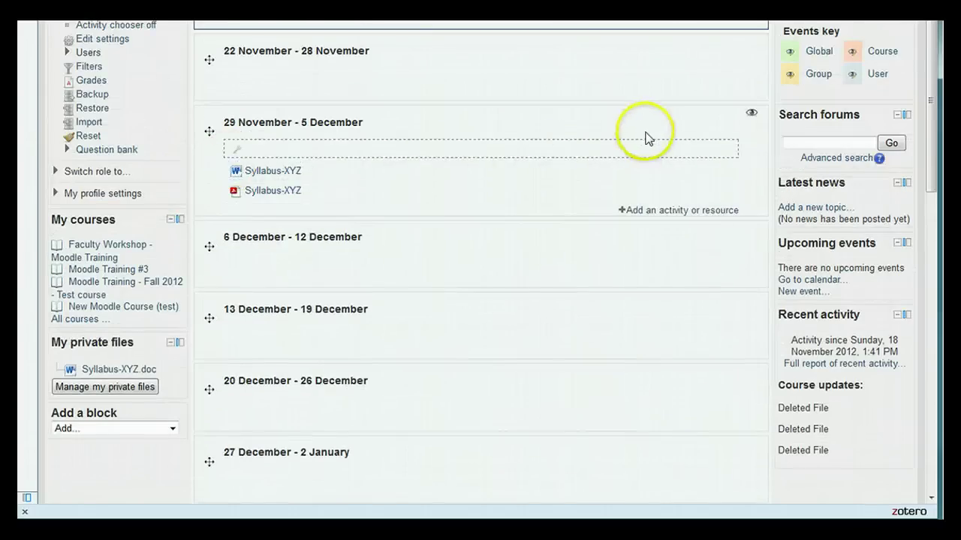
pyautogui.click(654, 209)
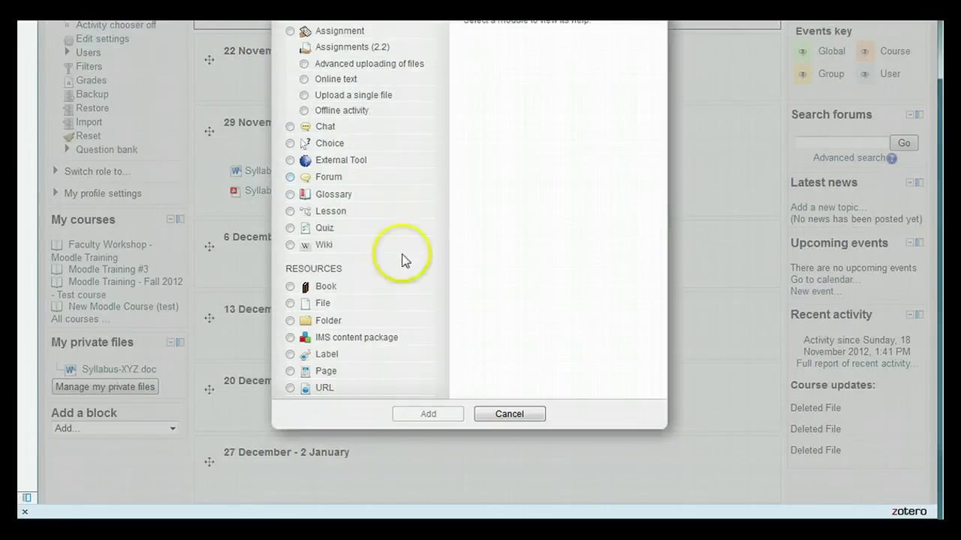
pyautogui.click(322, 304)
pyautogui.click(429, 414)
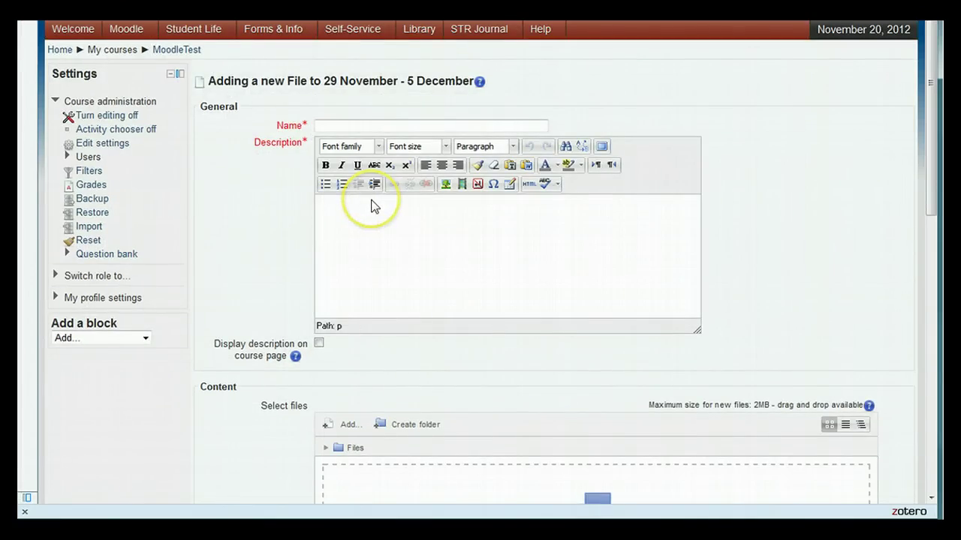
# - Open the file picker for the new resource's content and look through its Upload a file and Private files sources
pyautogui.scroll(-3, 360, 323)
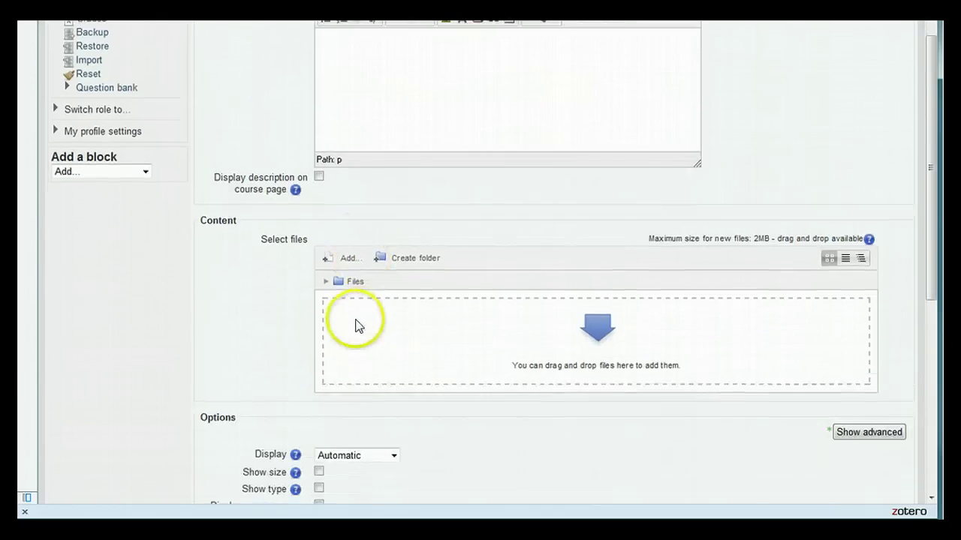
pyautogui.click(349, 257)
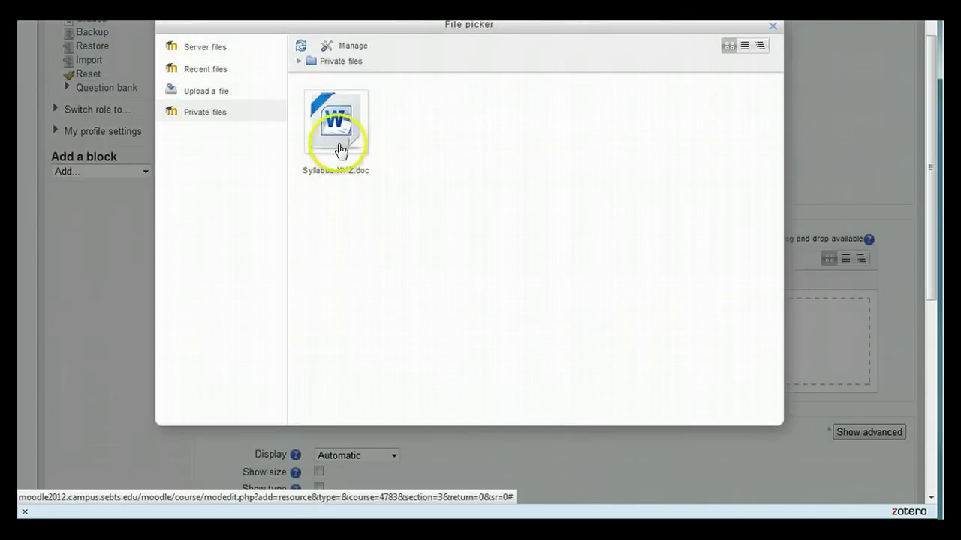
pyautogui.click(218, 95)
pyautogui.click(217, 114)
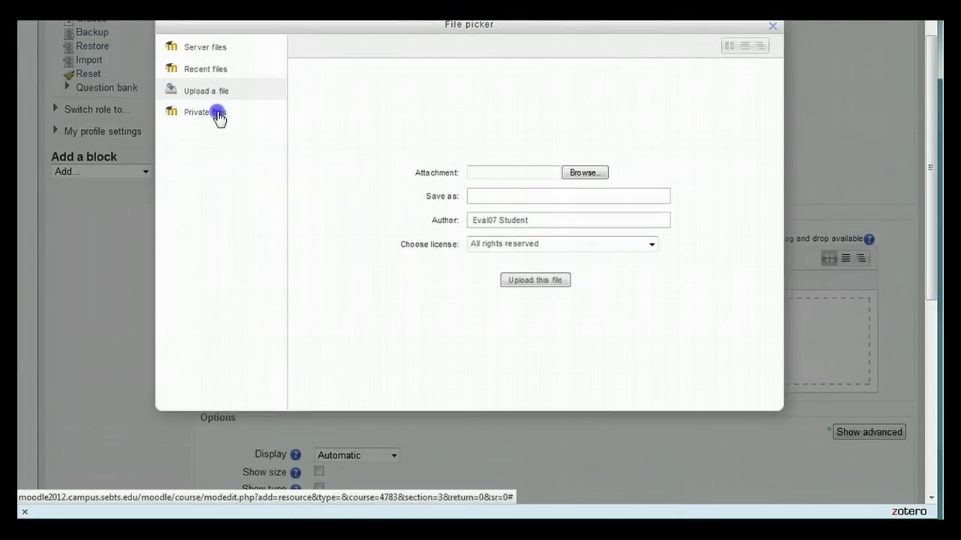